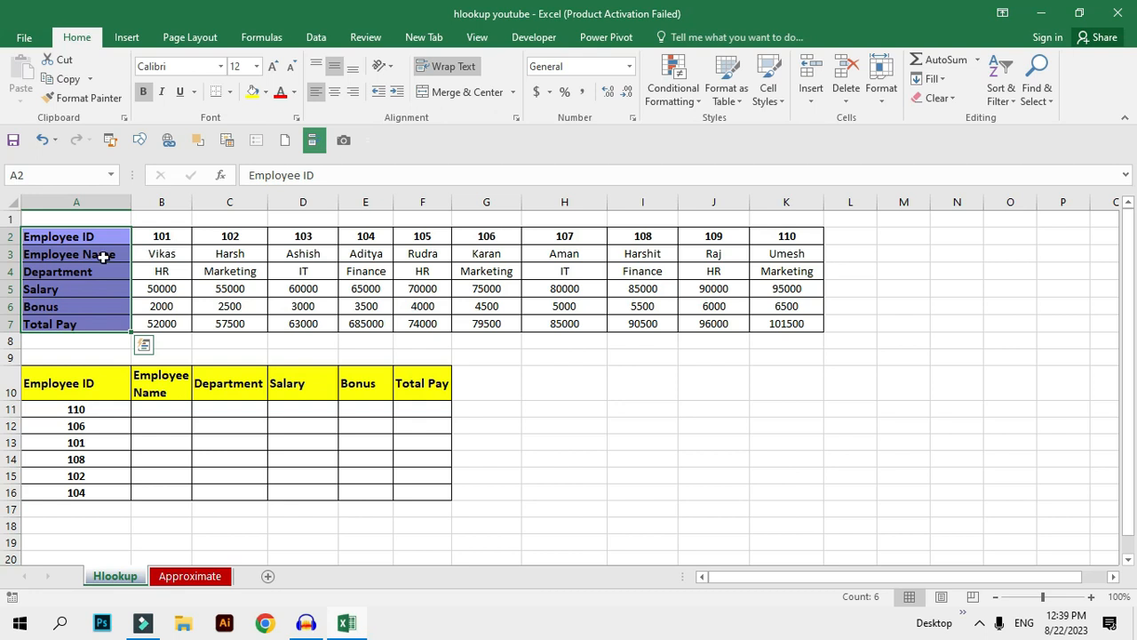
# Step: Examine the horizontal employee table's row labels, ID row and the name, department and salary rows beneath it
pyautogui.click(102, 256)
pyautogui.moveTo(158, 256); pyautogui.dragTo(812, 255)
pyautogui.moveTo(148, 271); pyautogui.dragTo(780, 274)
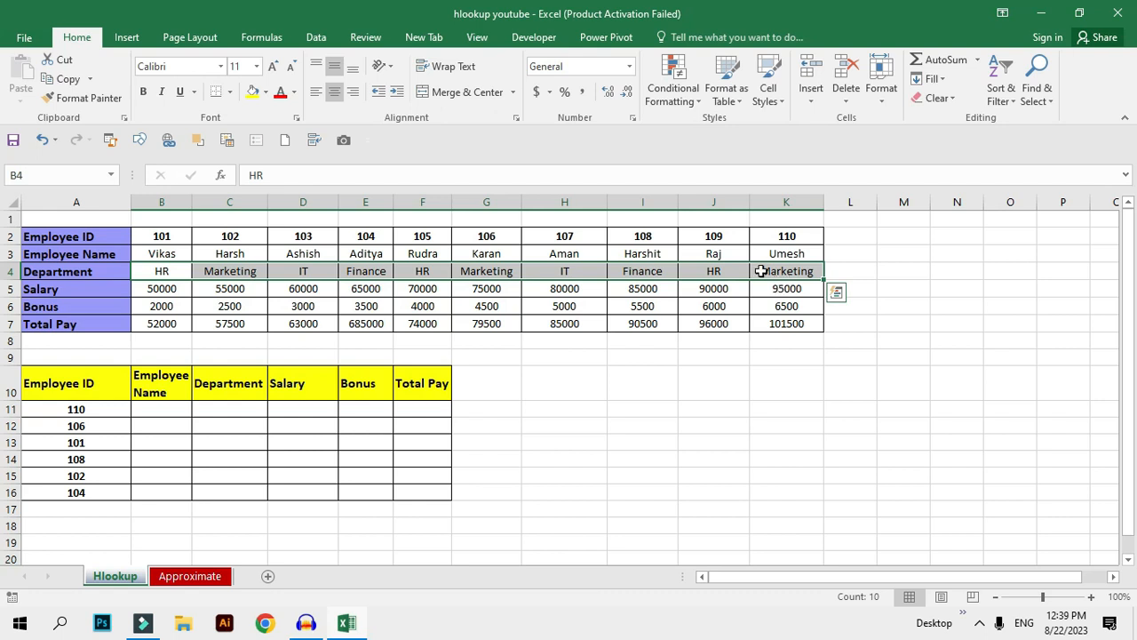
pyautogui.click(177, 255)
pyautogui.click(177, 272)
pyautogui.click(182, 289)
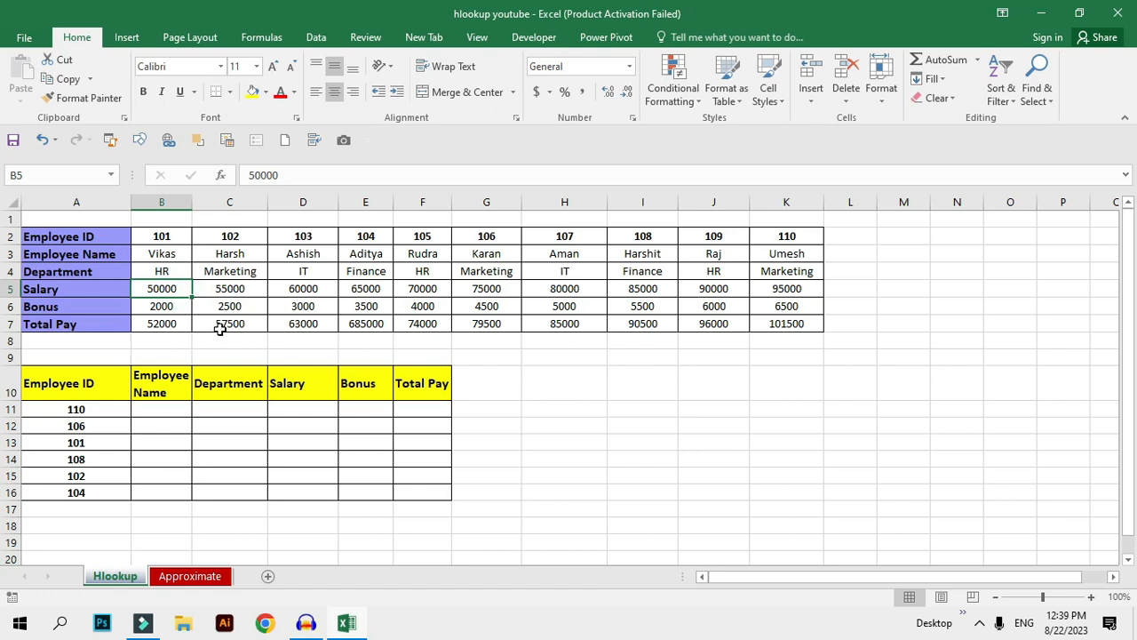
pyautogui.click(167, 242)
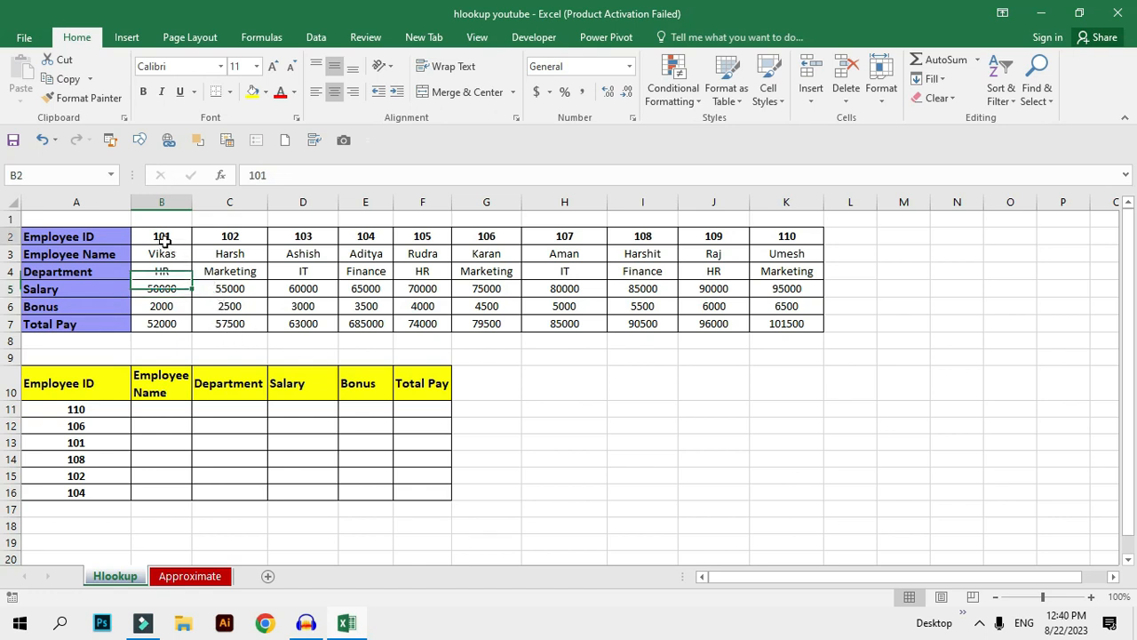
pyautogui.click(240, 241)
pyautogui.click(305, 223)
pyautogui.click(169, 239)
pyautogui.click(124, 254)
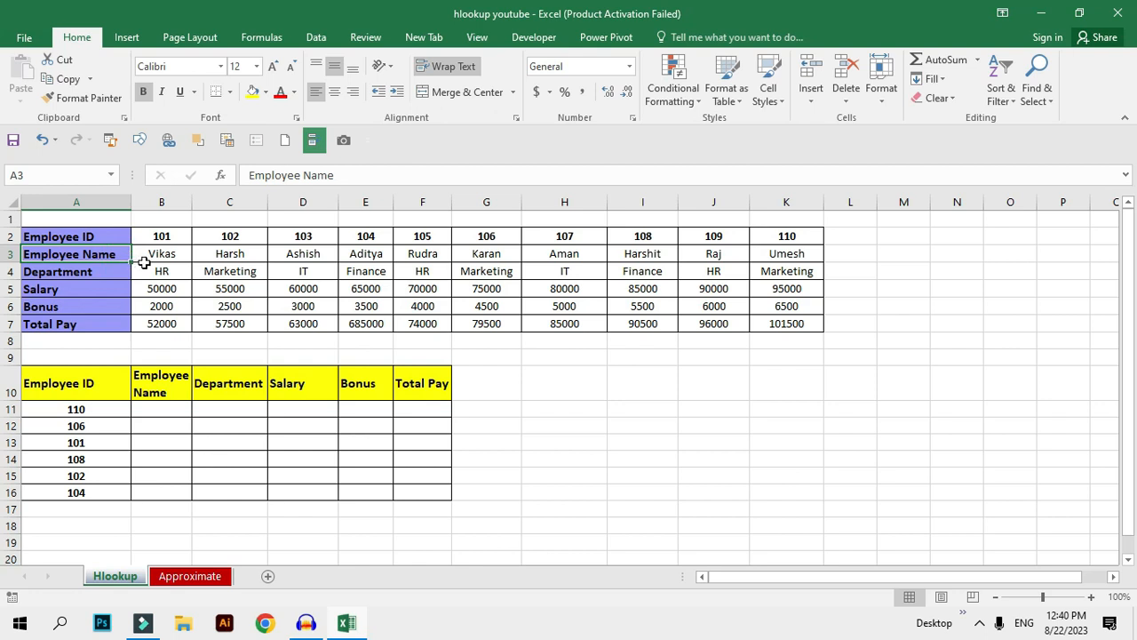
pyautogui.click(171, 236)
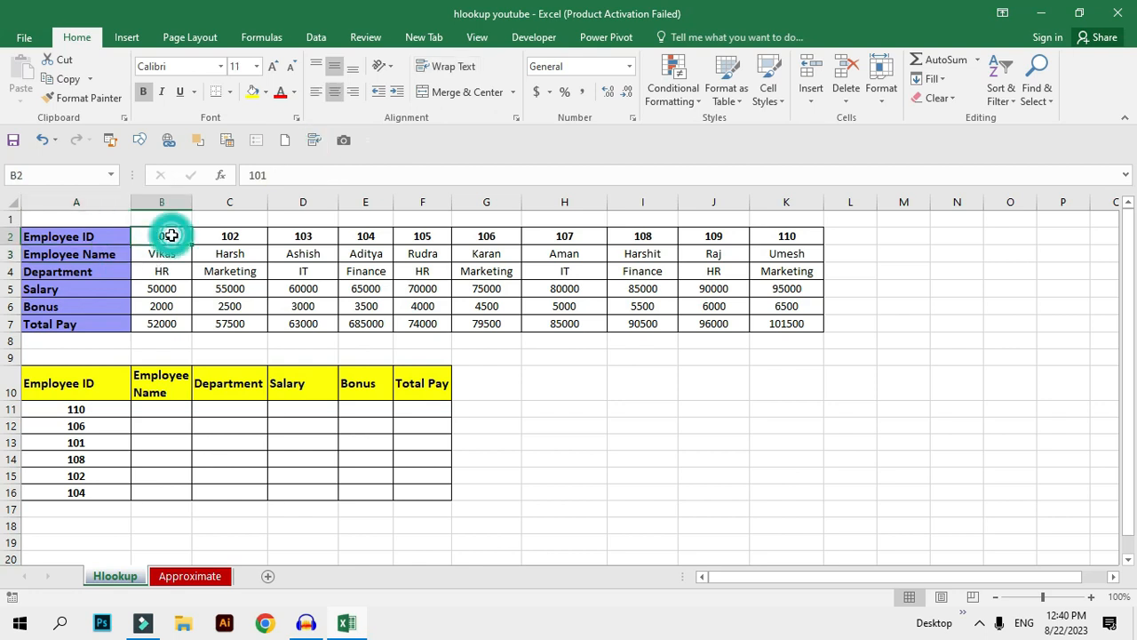
# Step: Enter =HLOOKUP(A11,A2:K7,2,0) in B11 to look up the employee name for the first ID
pyautogui.click(157, 409)
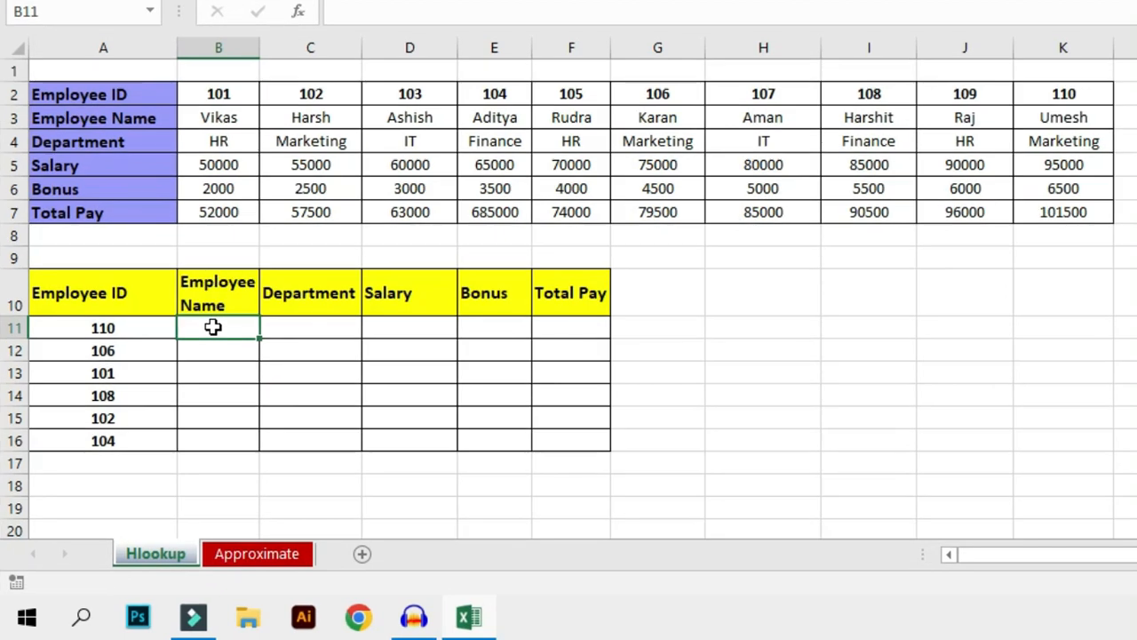
pyautogui.write('=h')
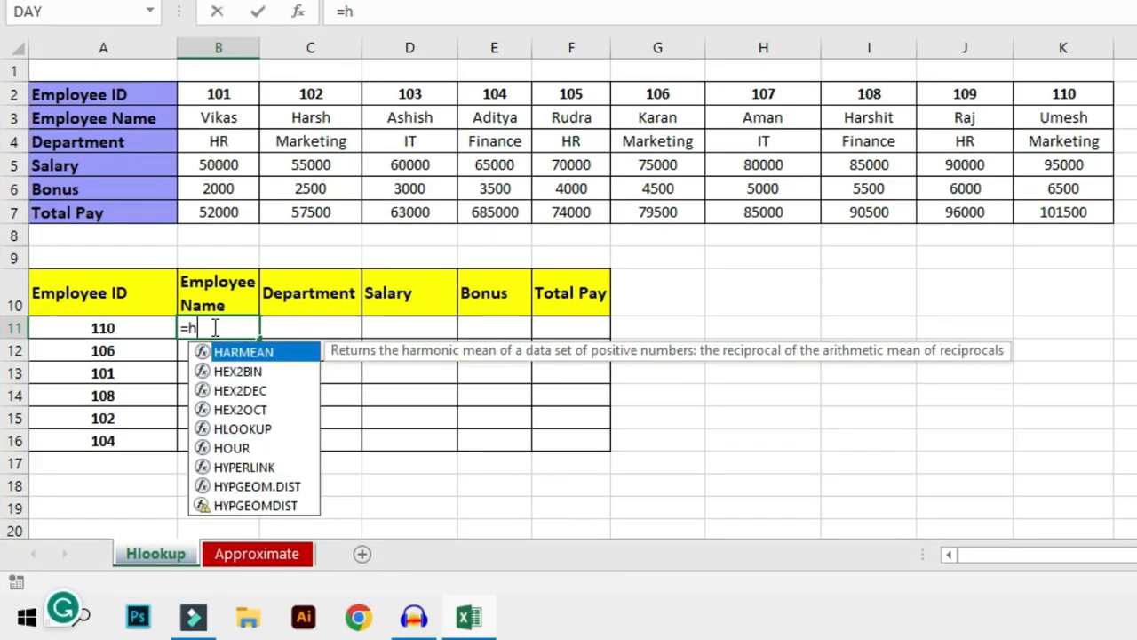
pyautogui.doubleClick(243, 429)
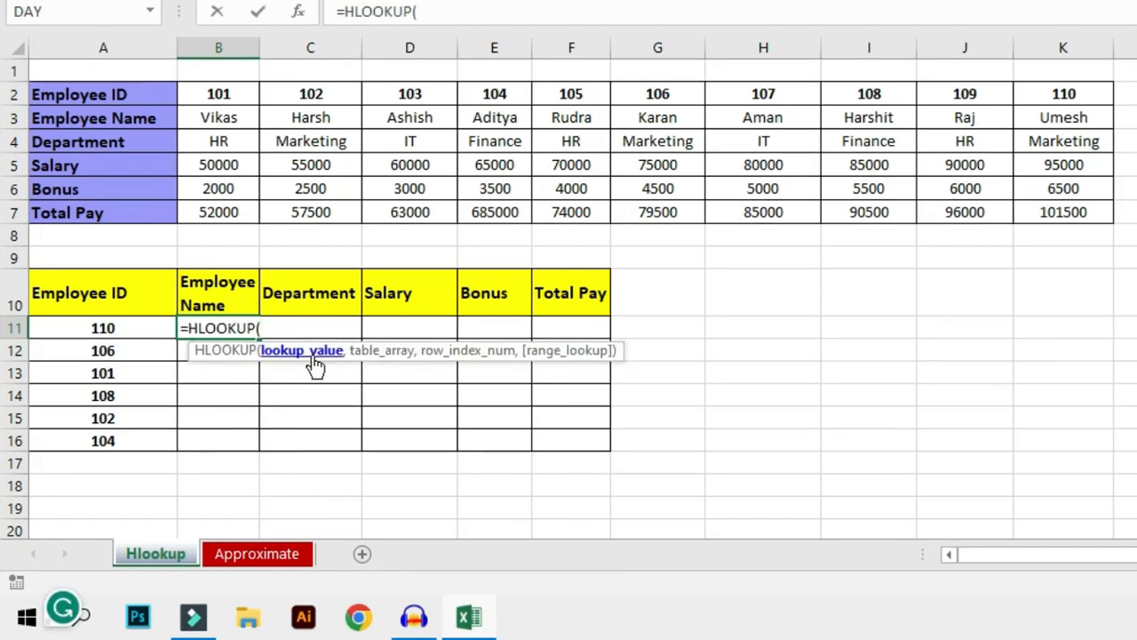
pyautogui.click(135, 328)
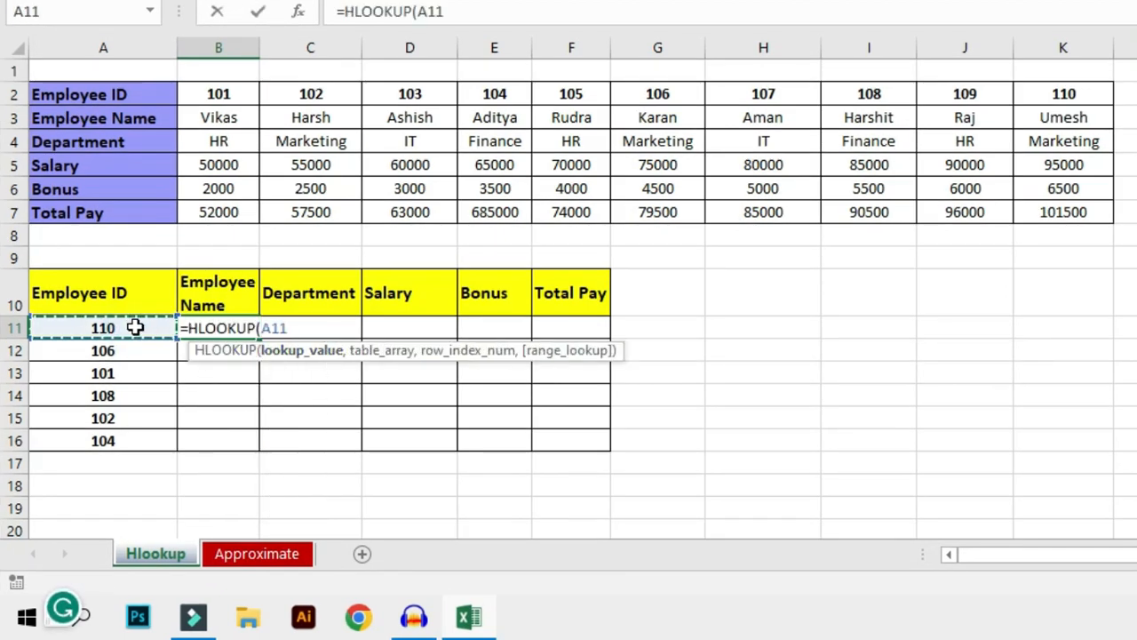
pyautogui.write(',')
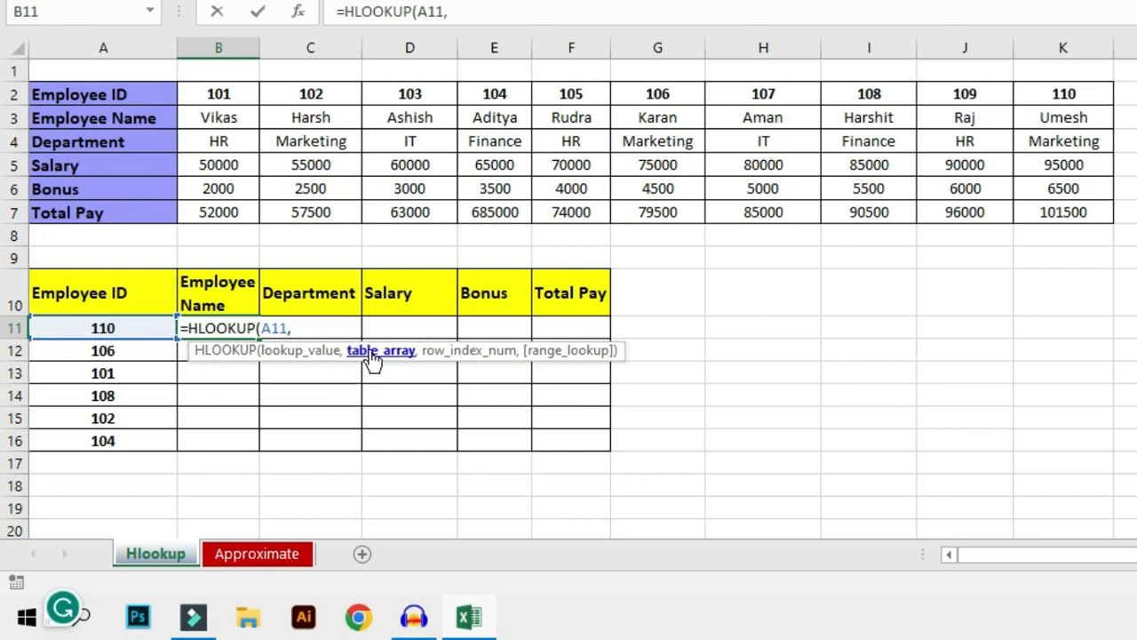
pyautogui.moveTo(98, 96); pyautogui.dragTo(1069, 216)
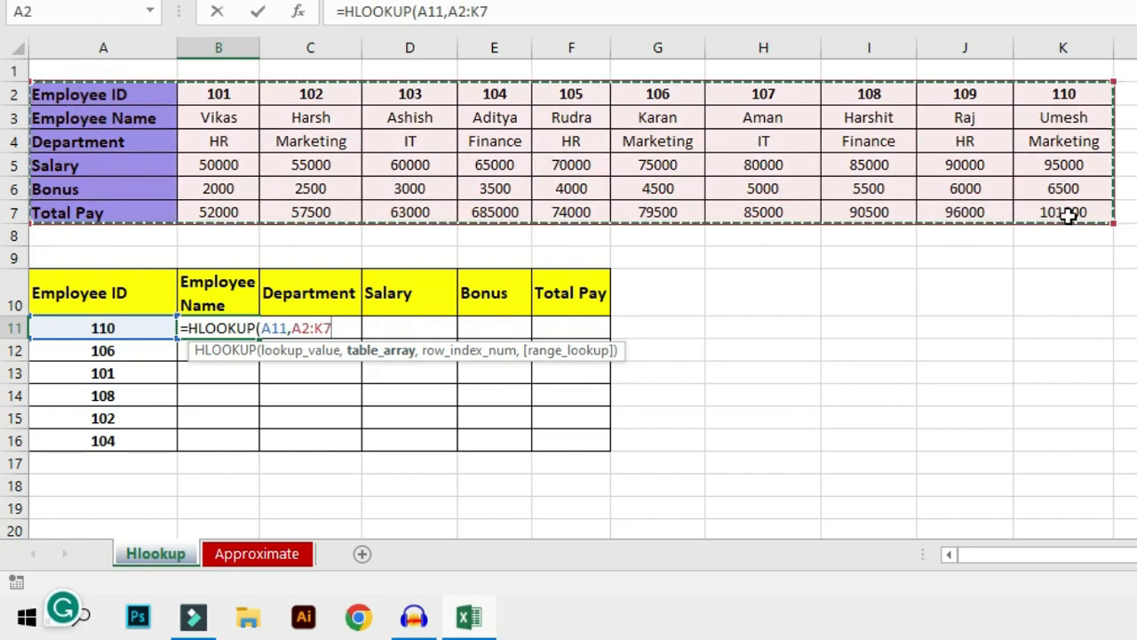
pyautogui.write(',')
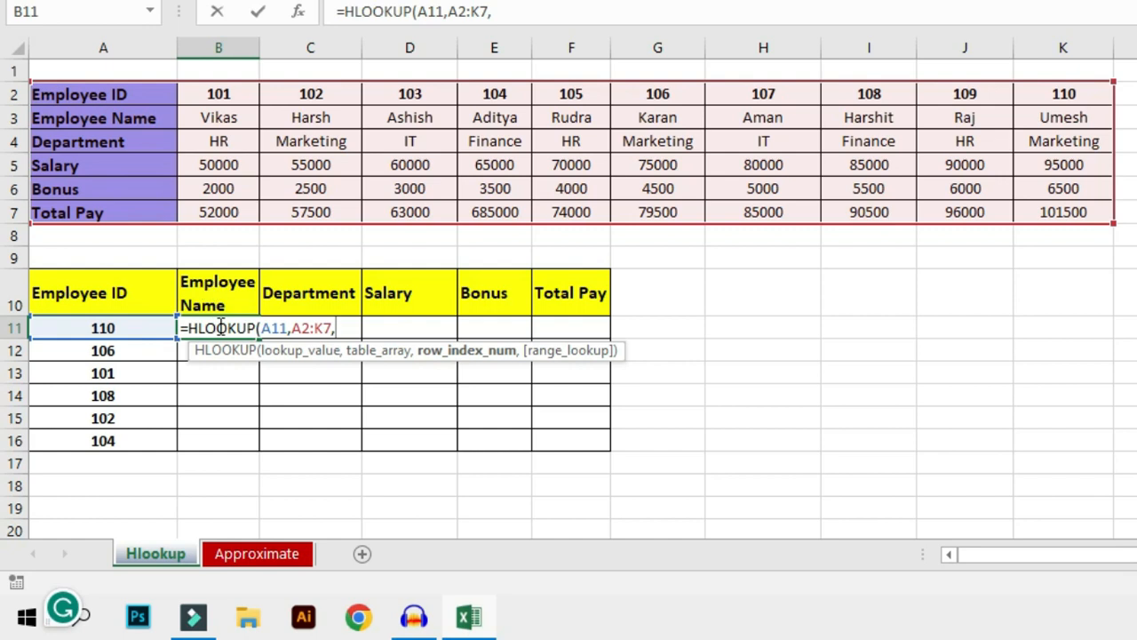
pyautogui.write('2,0')
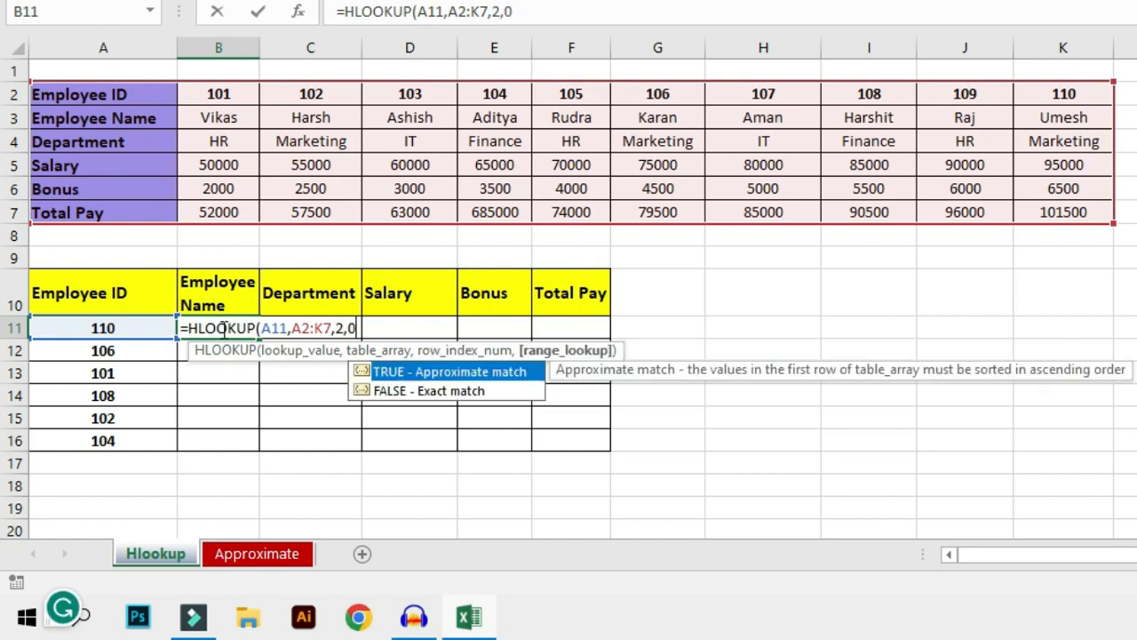
pyautogui.write(')')
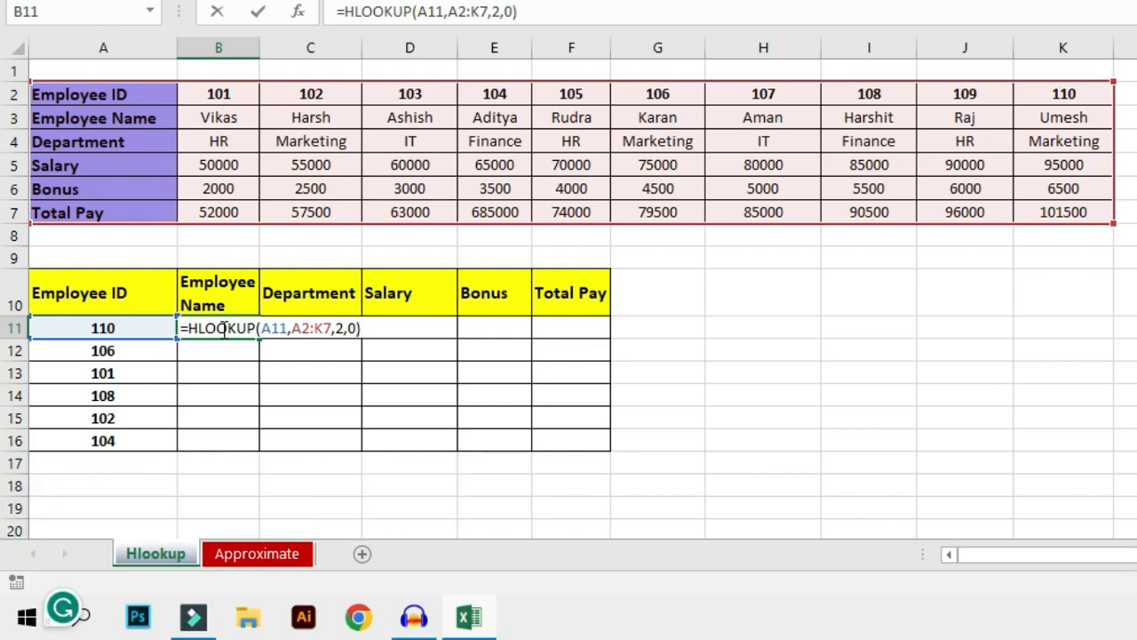
pyautogui.press('Return')
pyautogui.click(222, 329)
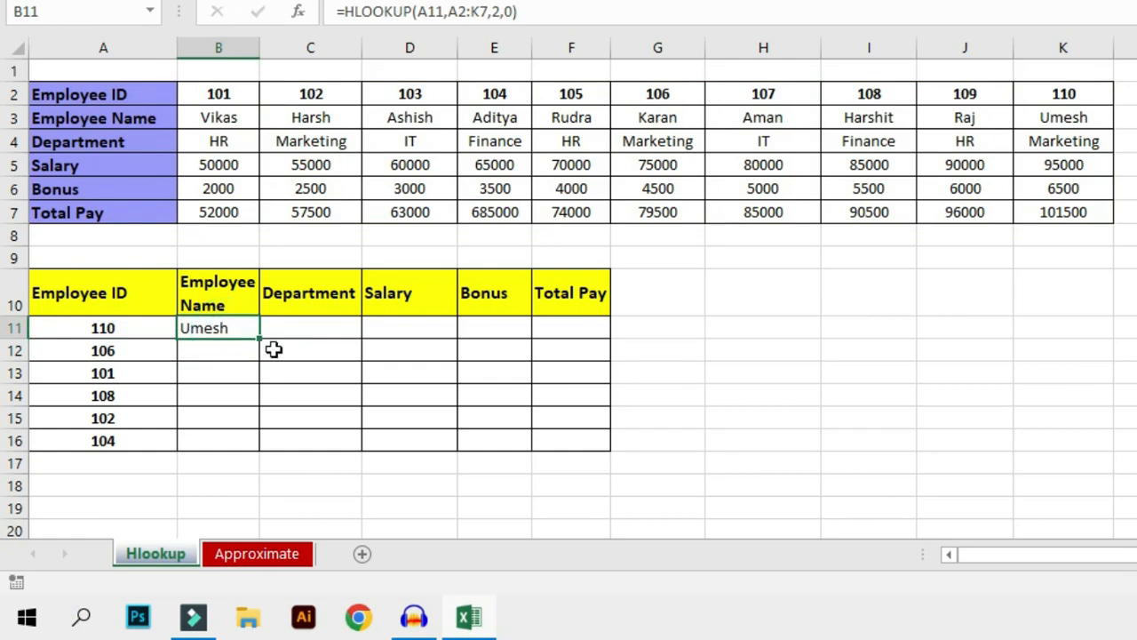
# Step: Enter =HLOOKUP(A11,A2:K7,3,0) in C11 to look up the department for the same ID
pyautogui.click(303, 330)
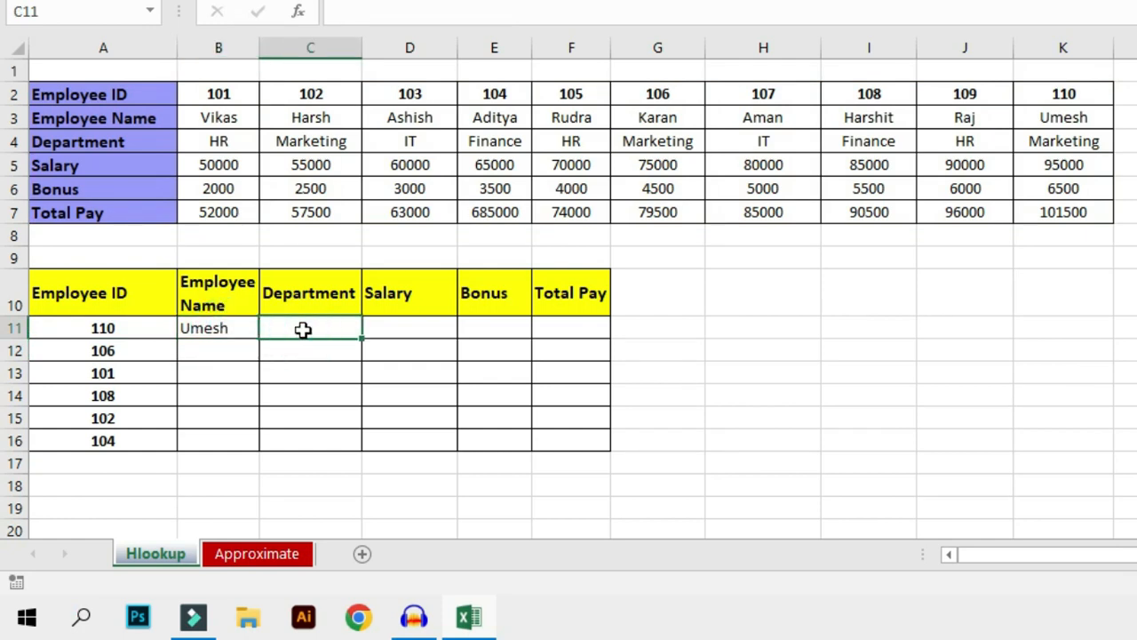
pyautogui.write('=hl')
pyautogui.press('Tab')
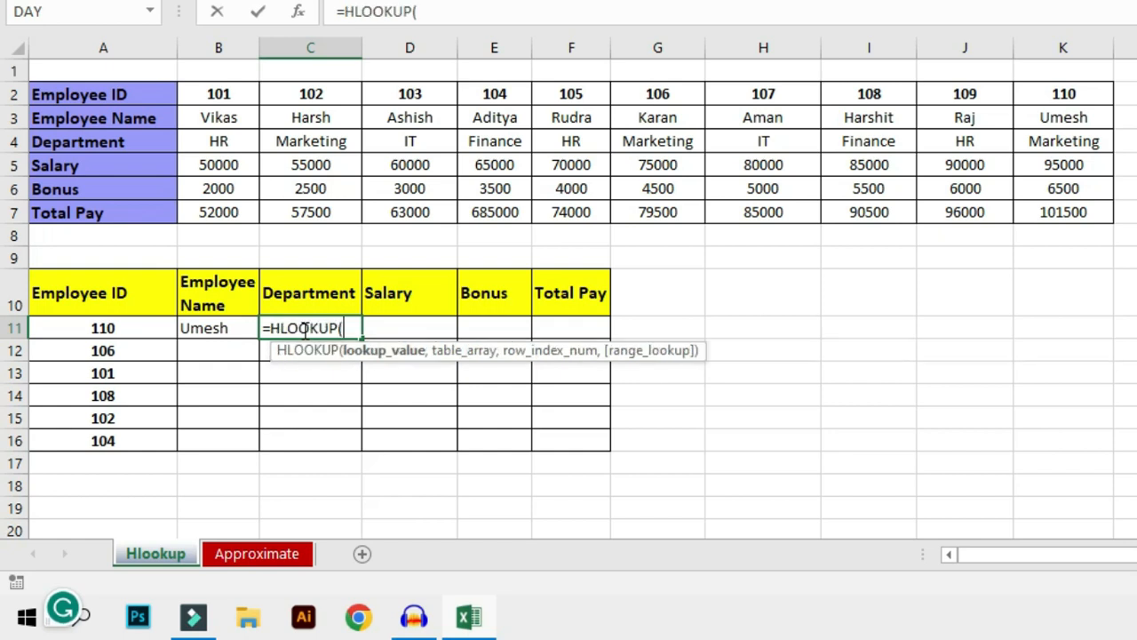
pyautogui.click(117, 328)
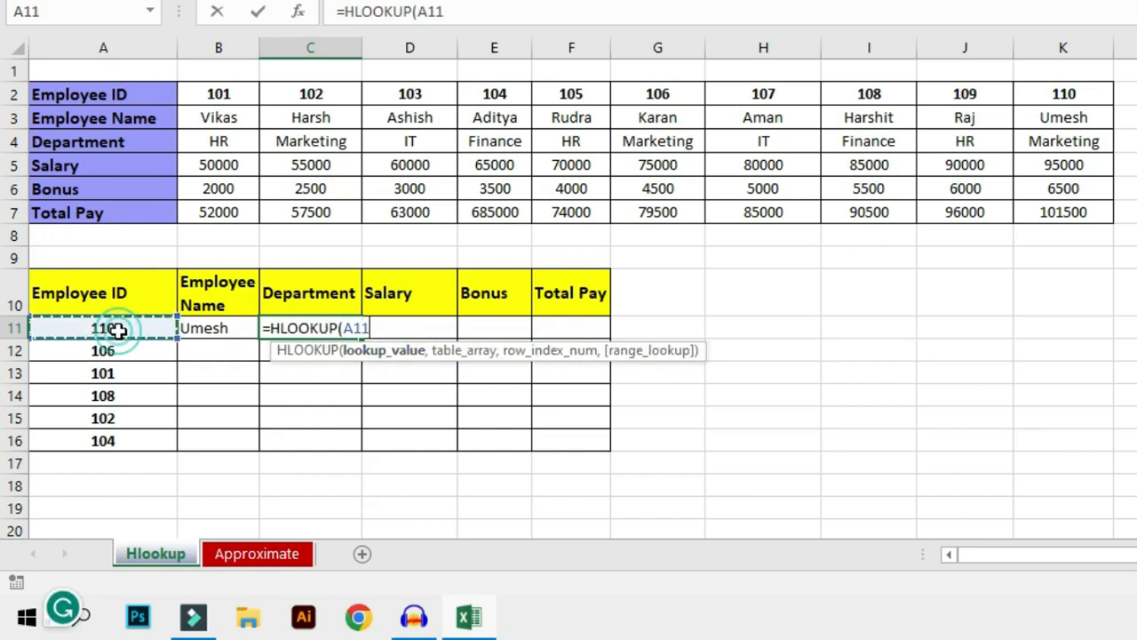
pyautogui.write(',')
pyautogui.moveTo(87, 94); pyautogui.dragTo(1036, 211)
pyautogui.write(',')
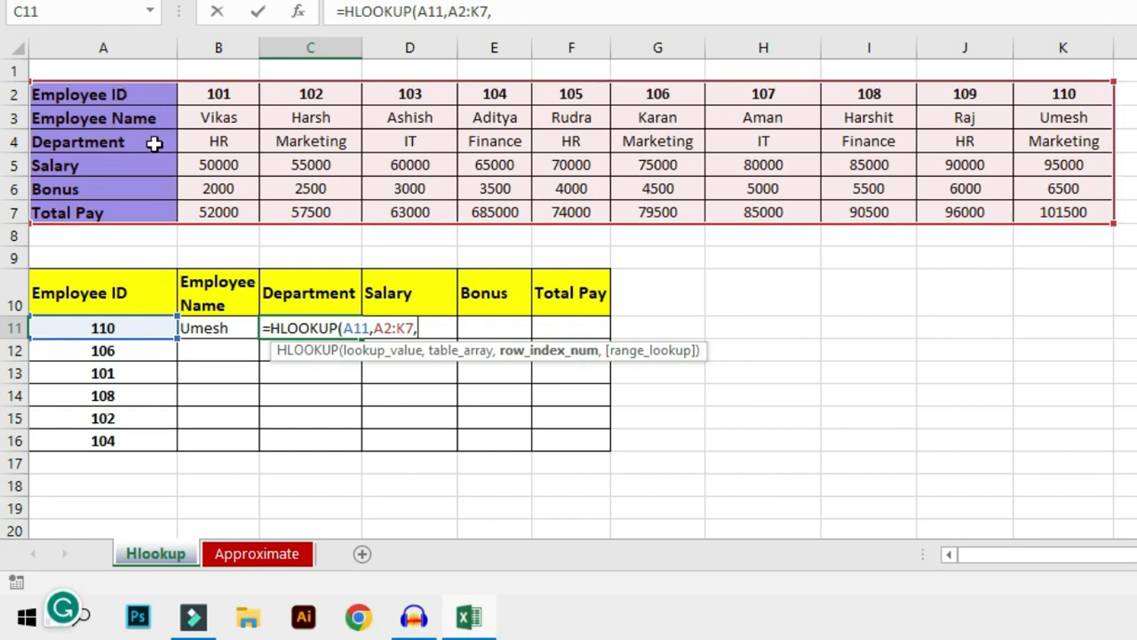
pyautogui.write('3')
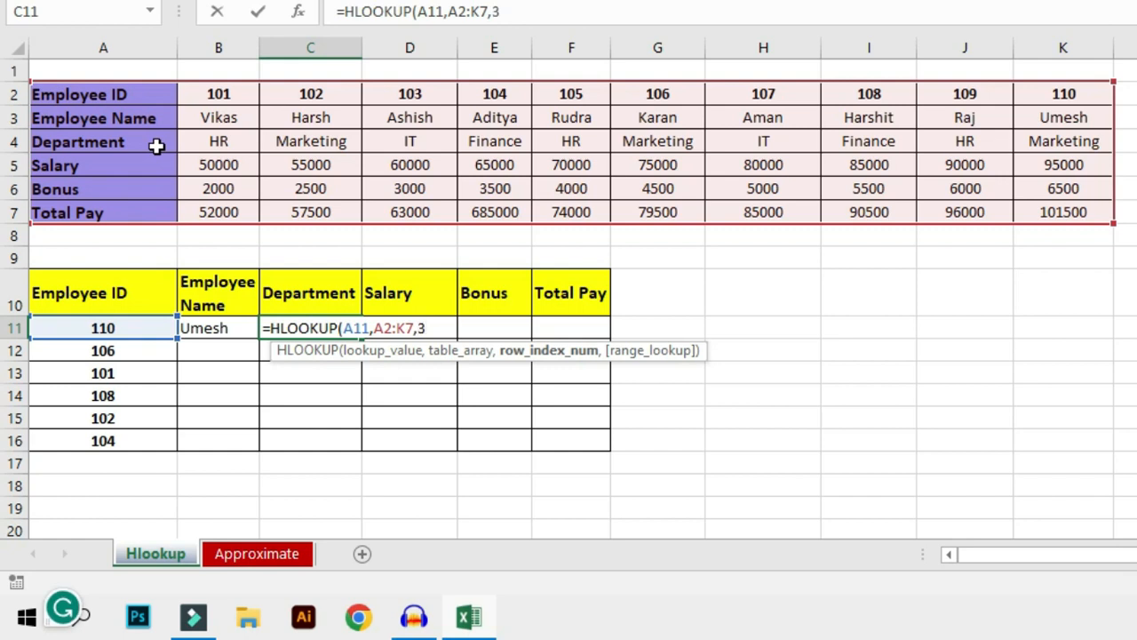
pyautogui.write(',0')
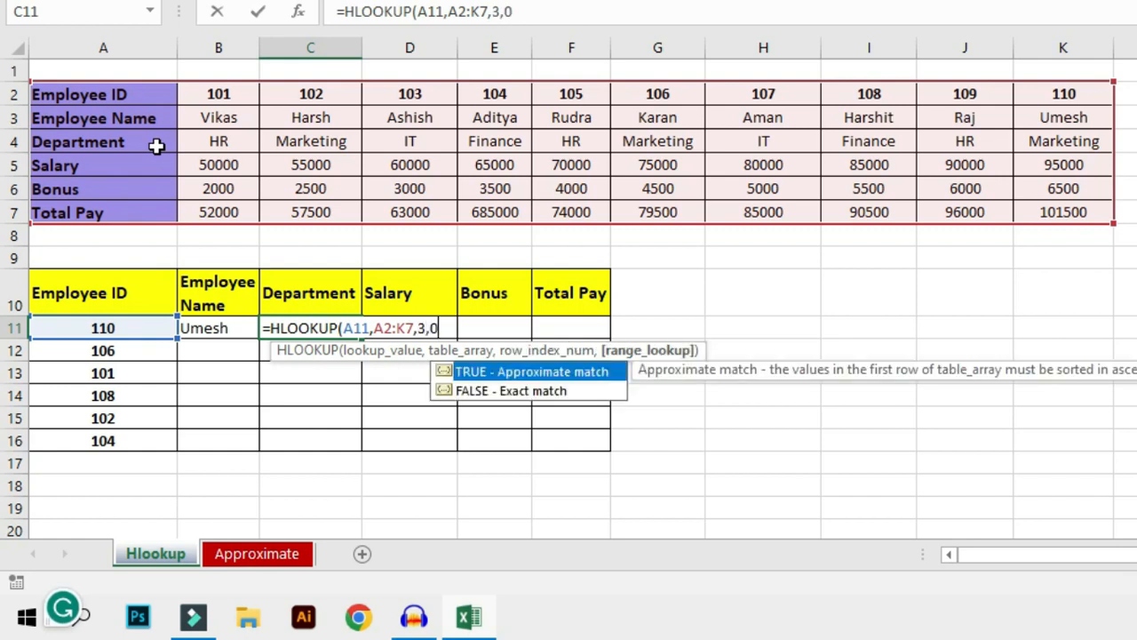
pyautogui.write(')')
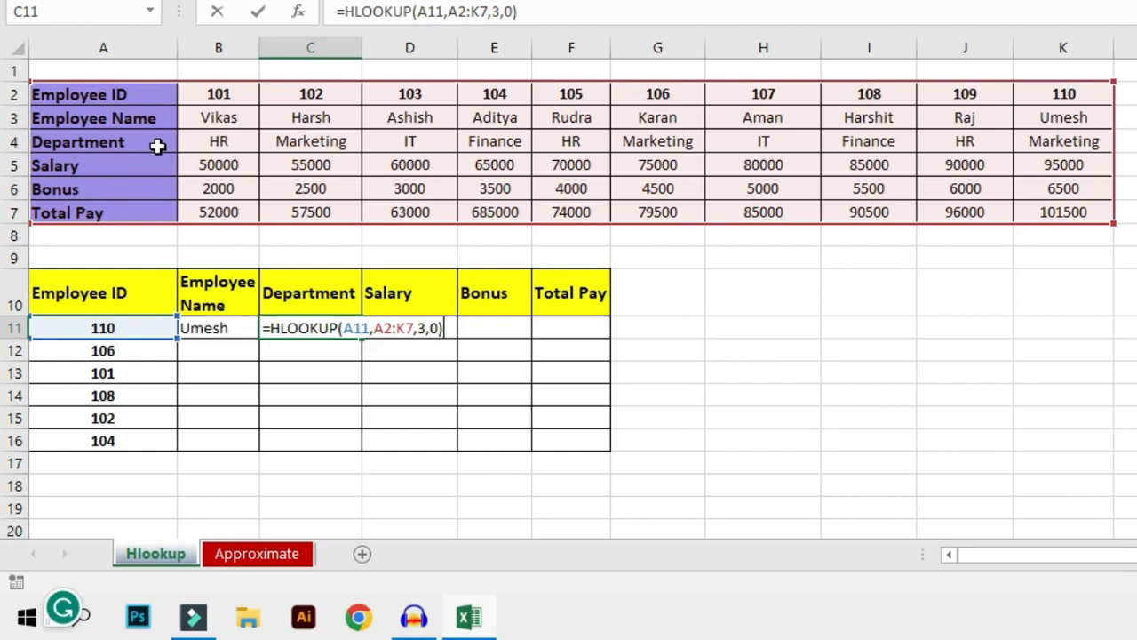
pyautogui.hotkey('ctrl', 'Return')
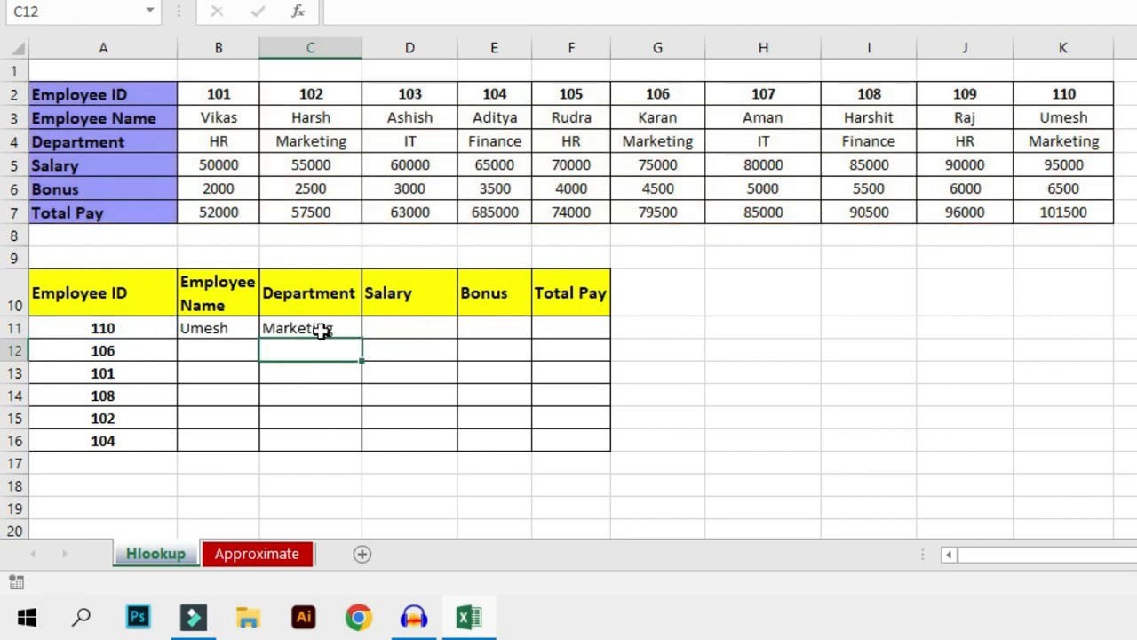
pyautogui.click(320, 328)
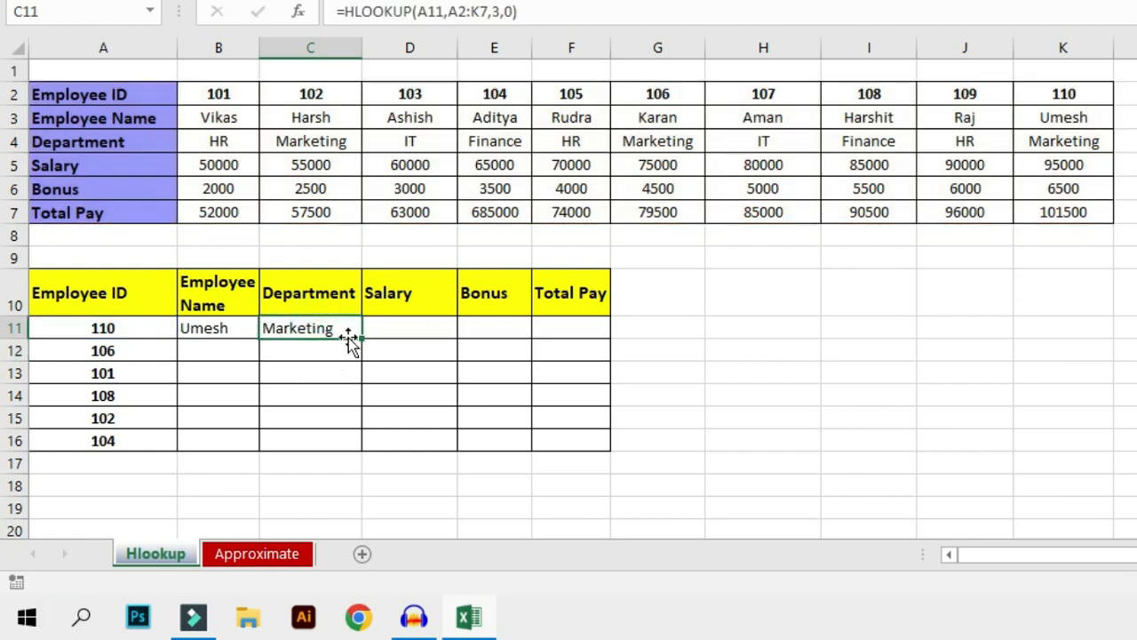
# Step: Inspect the cell references used by the HLOOKUP formula in B11, leaving the formula as it is
pyautogui.click(224, 327)
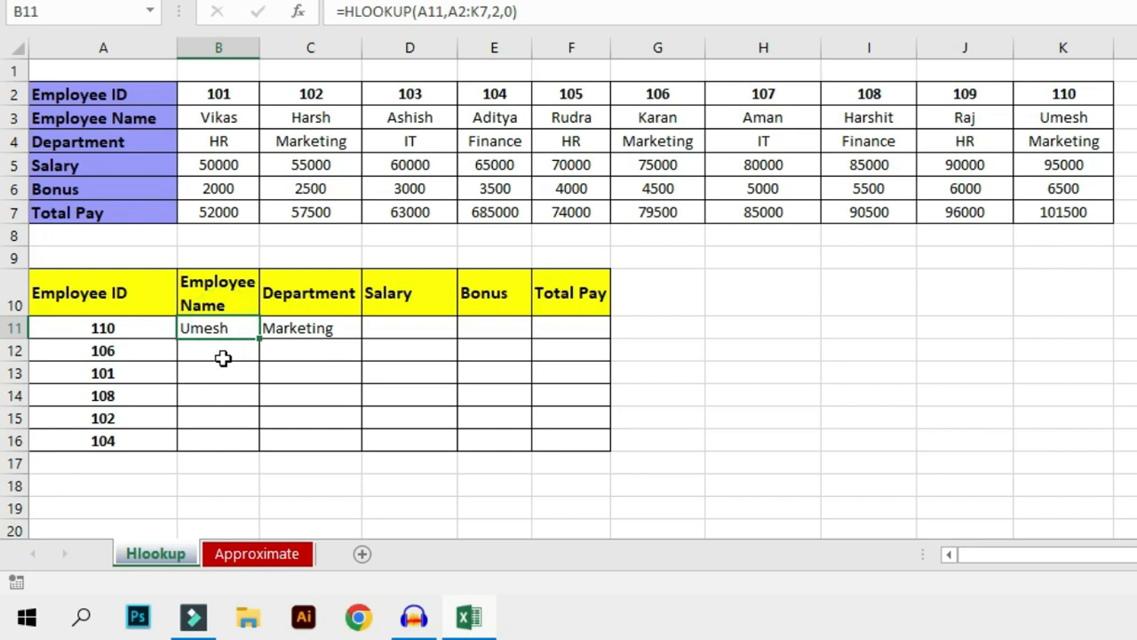
pyautogui.click(240, 348)
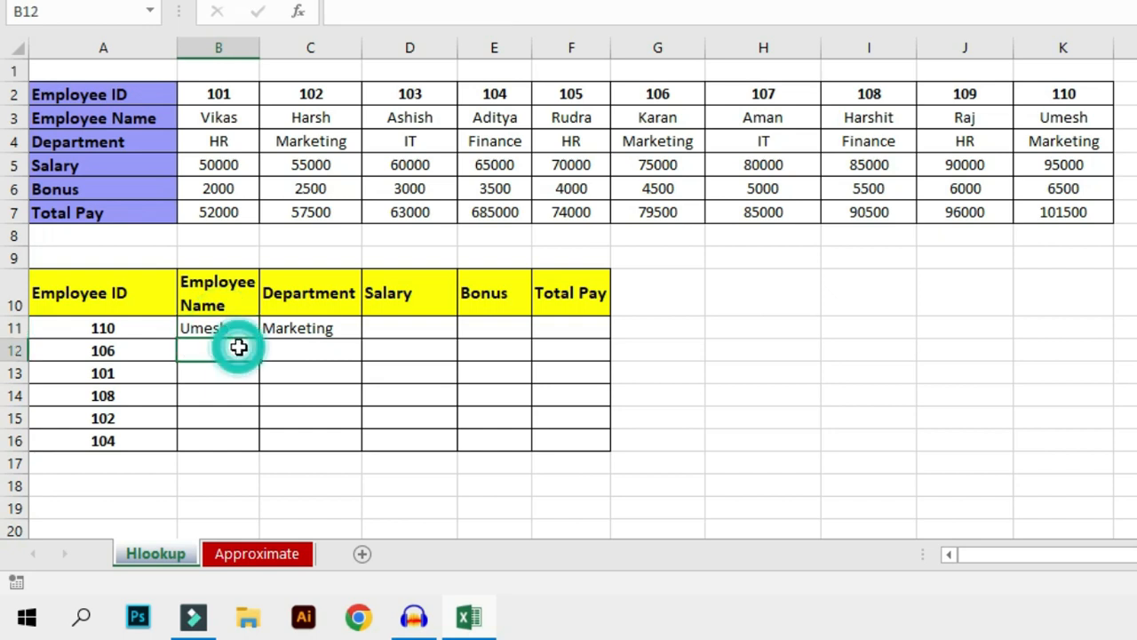
pyautogui.click(231, 369)
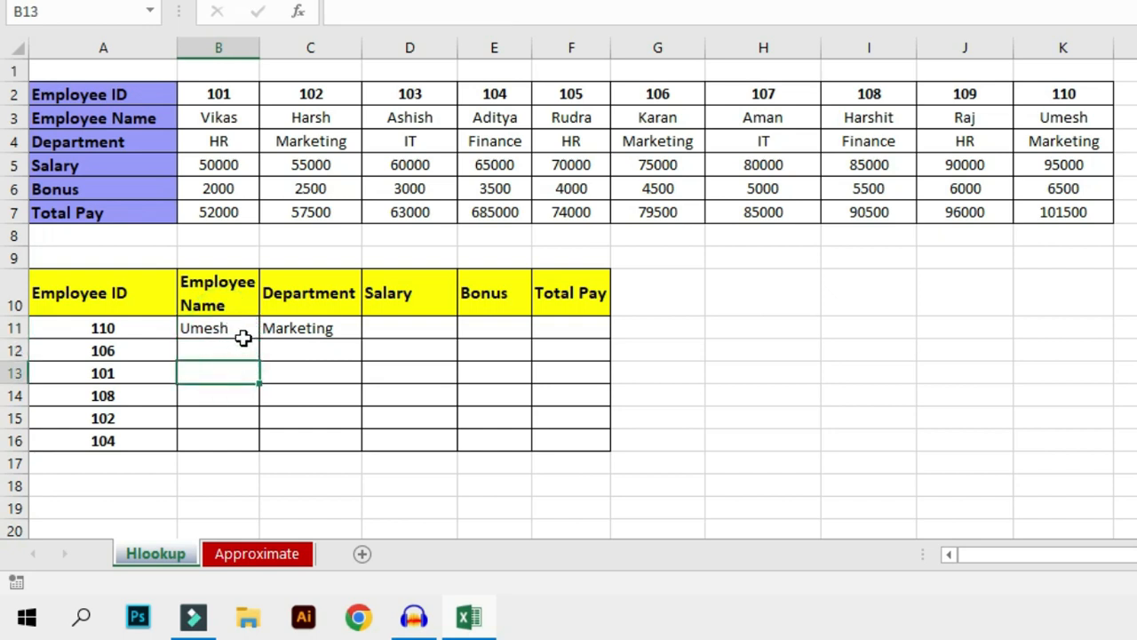
pyautogui.click(245, 329)
pyautogui.doubleClick(244, 329)
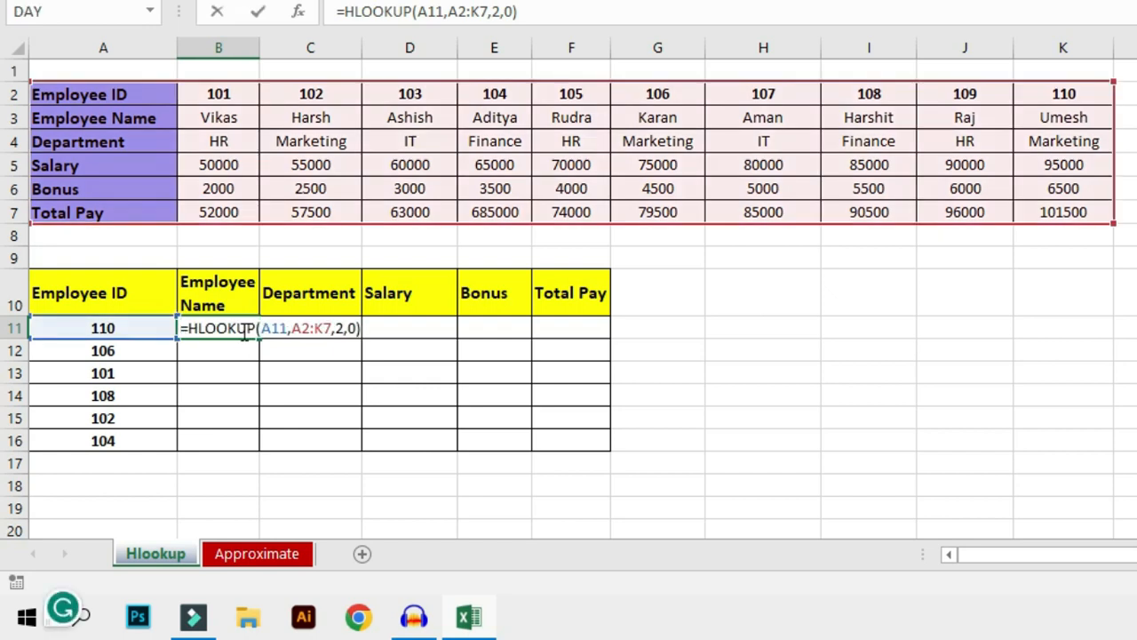
pyautogui.press('Return')
pyautogui.press('F2')
pyautogui.click(243, 328)
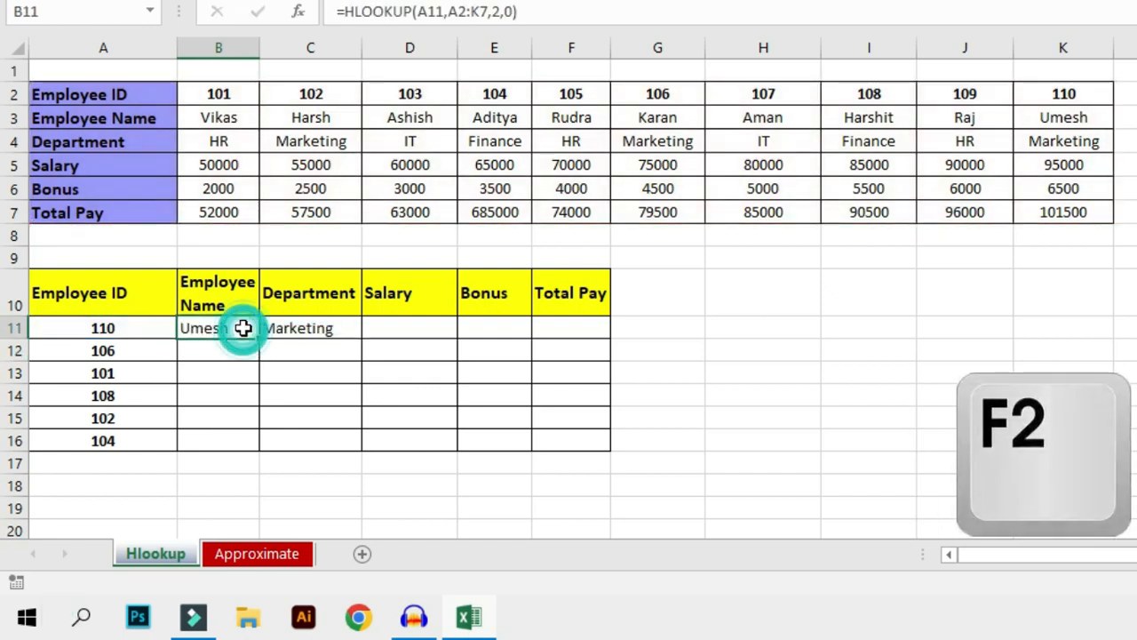
pyautogui.press('F2')
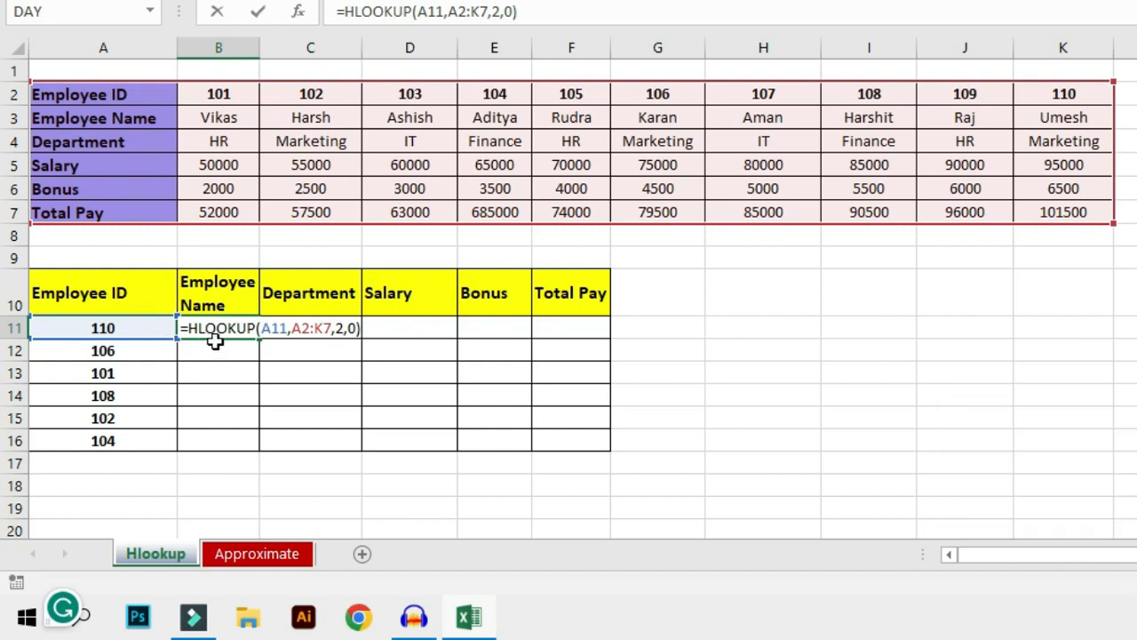
pyautogui.click(272, 329)
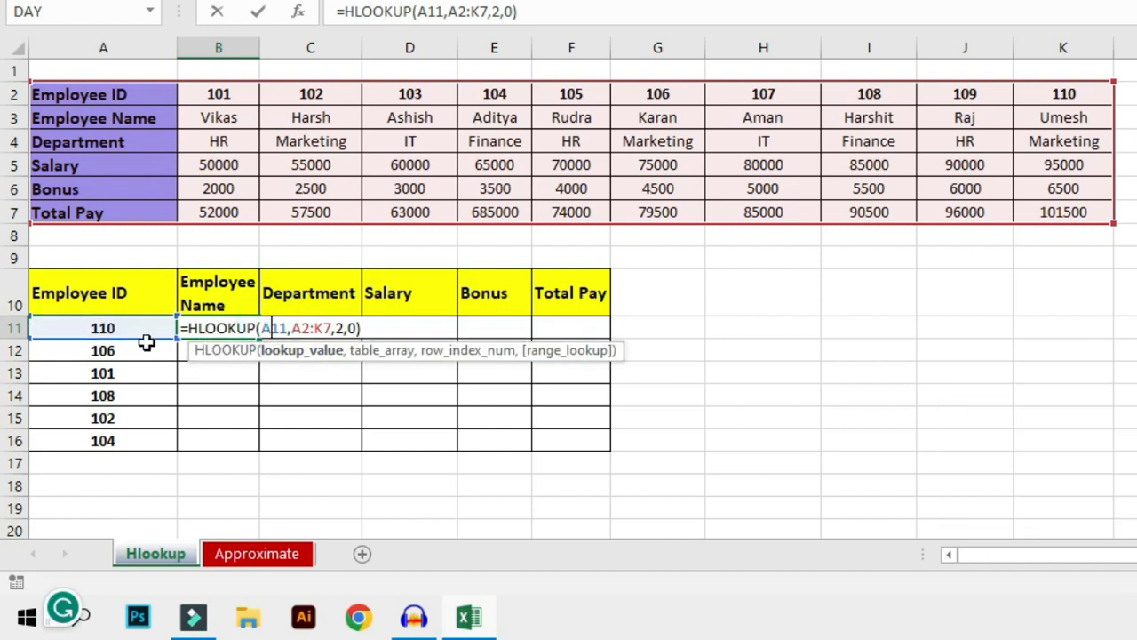
pyautogui.press('Return')
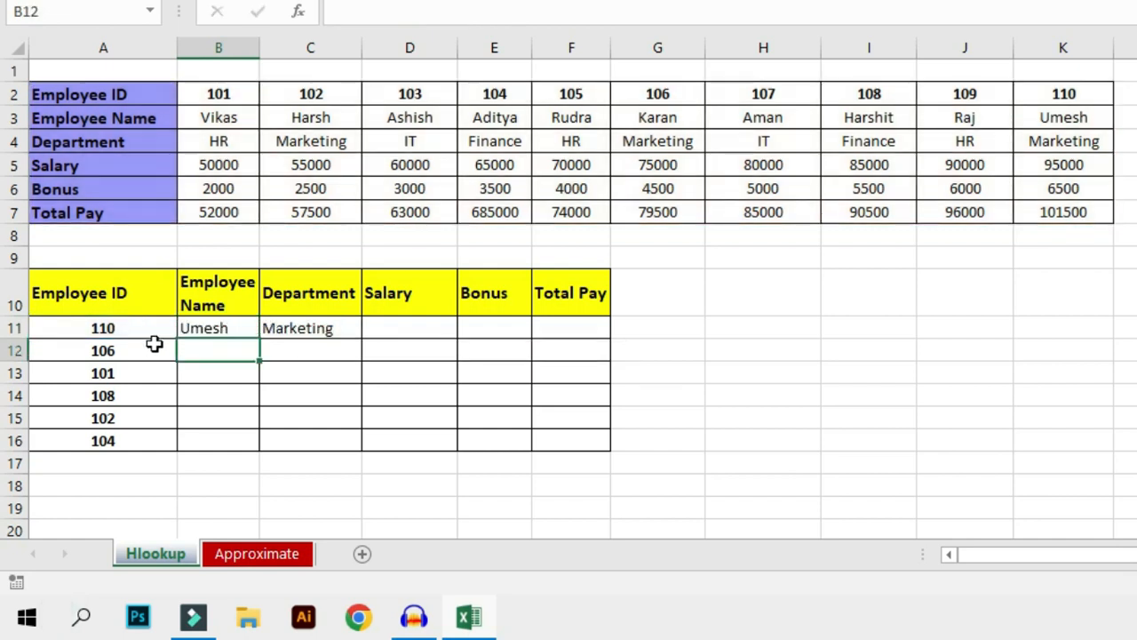
# Step: Fill the B11 formula down to B16 and move the shifted table range in B16 back onto the employee table in rows 2 to 7
pyautogui.click(228, 333)
pyautogui.moveTo(257, 339); pyautogui.dragTo(258, 454)
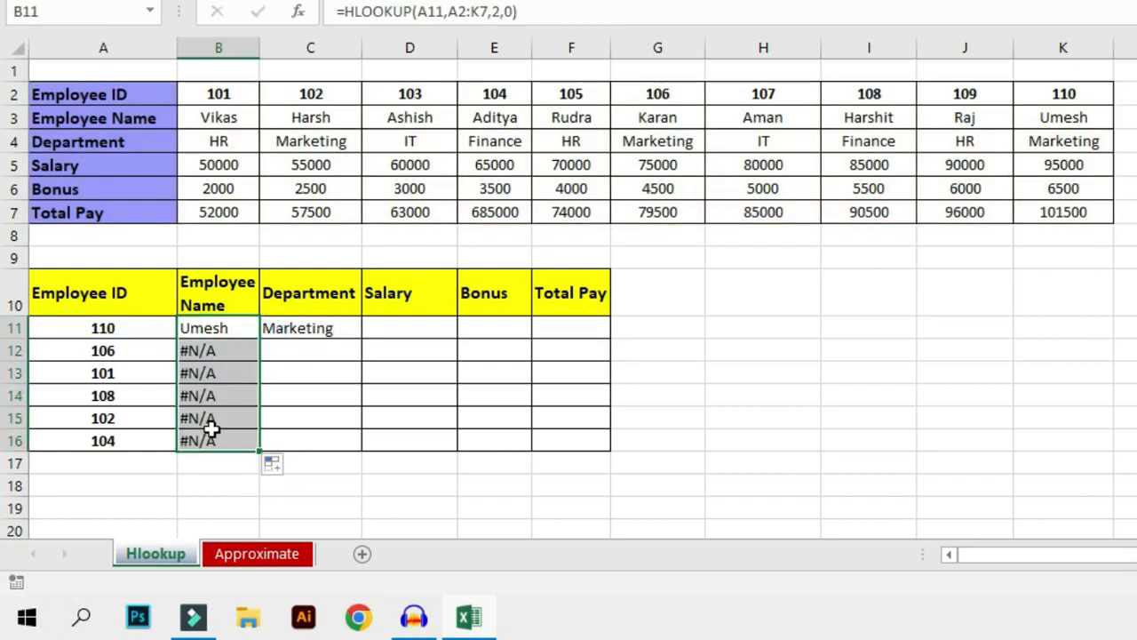
pyautogui.click(218, 445)
pyautogui.doubleClick(218, 444)
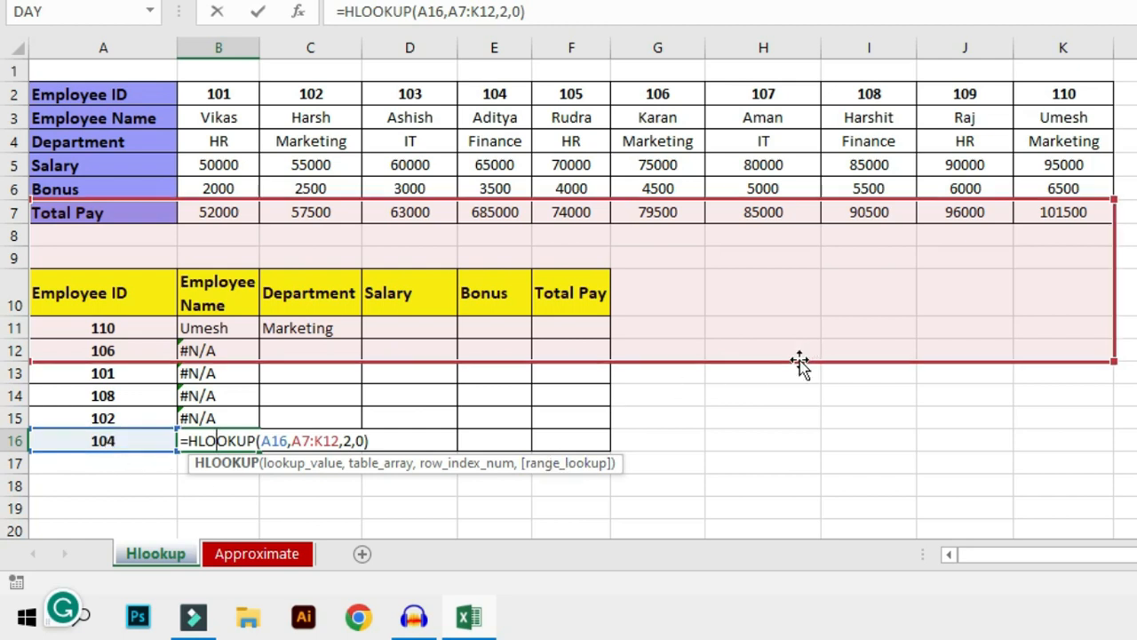
pyautogui.moveTo(800, 362); pyautogui.dragTo(794, 208)
pyautogui.press('Return')
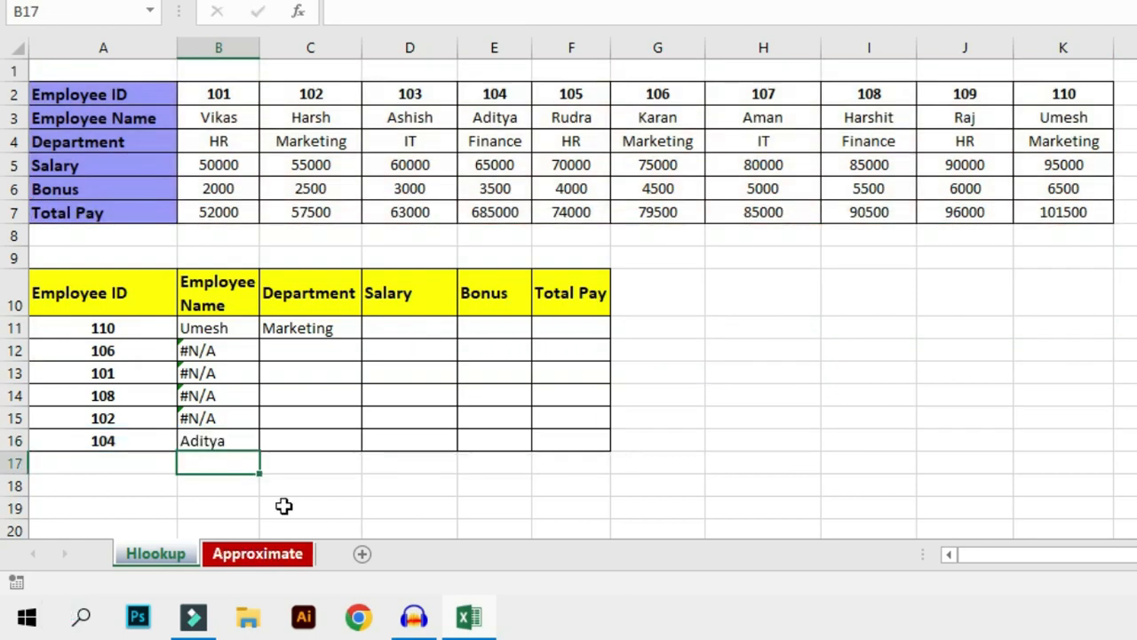
# Step: Make the table range in the B11 formula absolute as $A$2:$K$7 and fill the formula down to B16
pyautogui.doubleClick(228, 331)
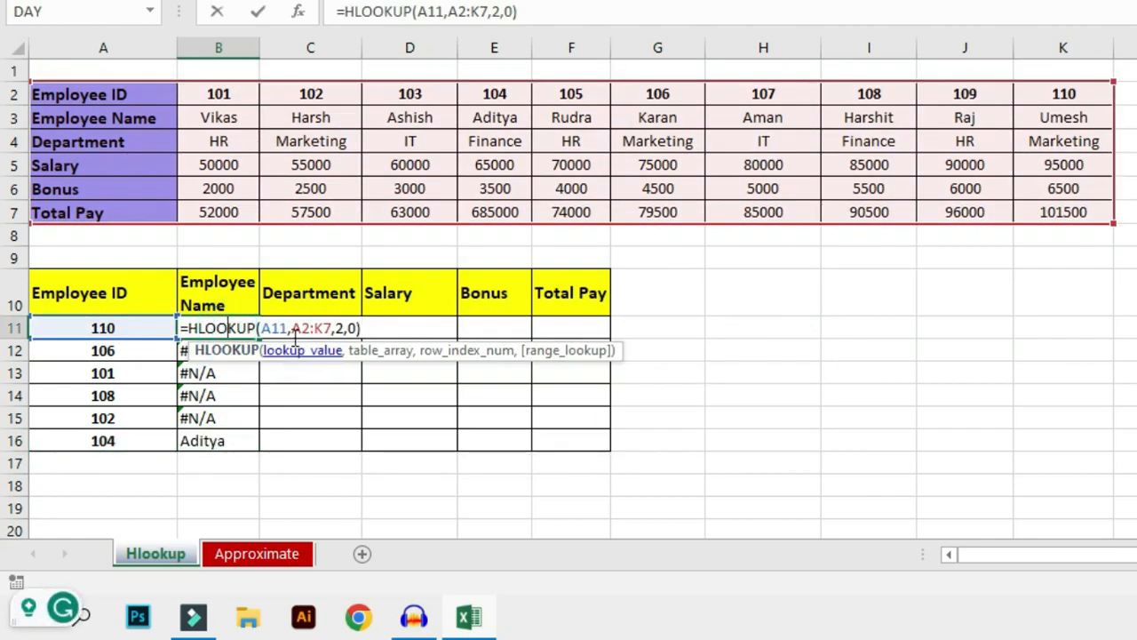
pyautogui.moveTo(294, 328); pyautogui.dragTo(327, 331)
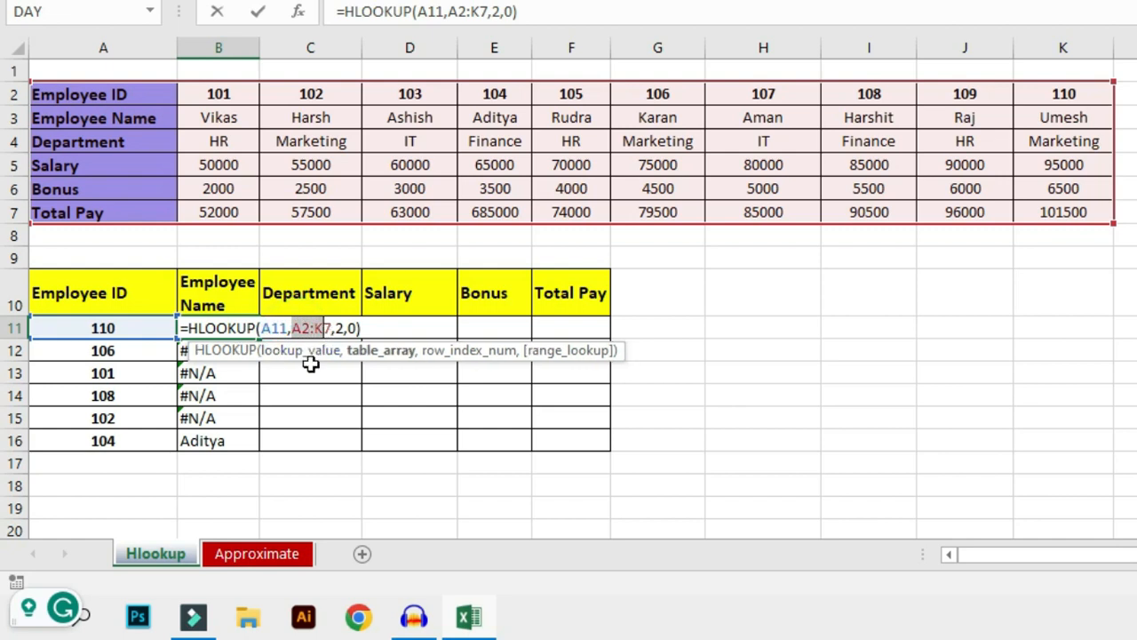
pyautogui.press('F4')
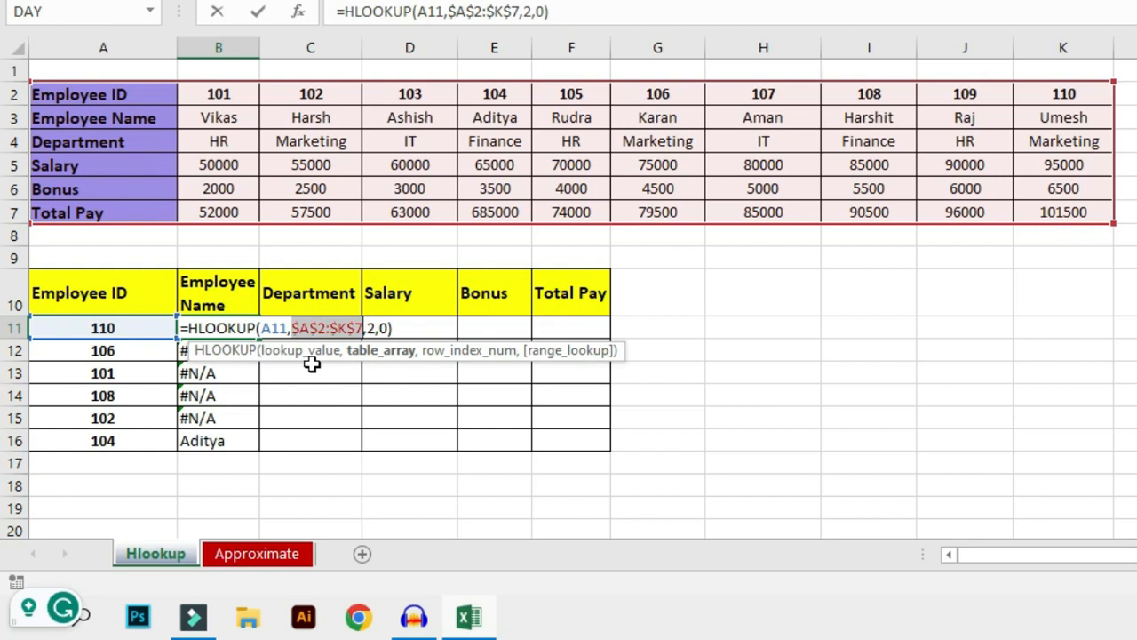
pyautogui.press('Return')
pyautogui.click(240, 328)
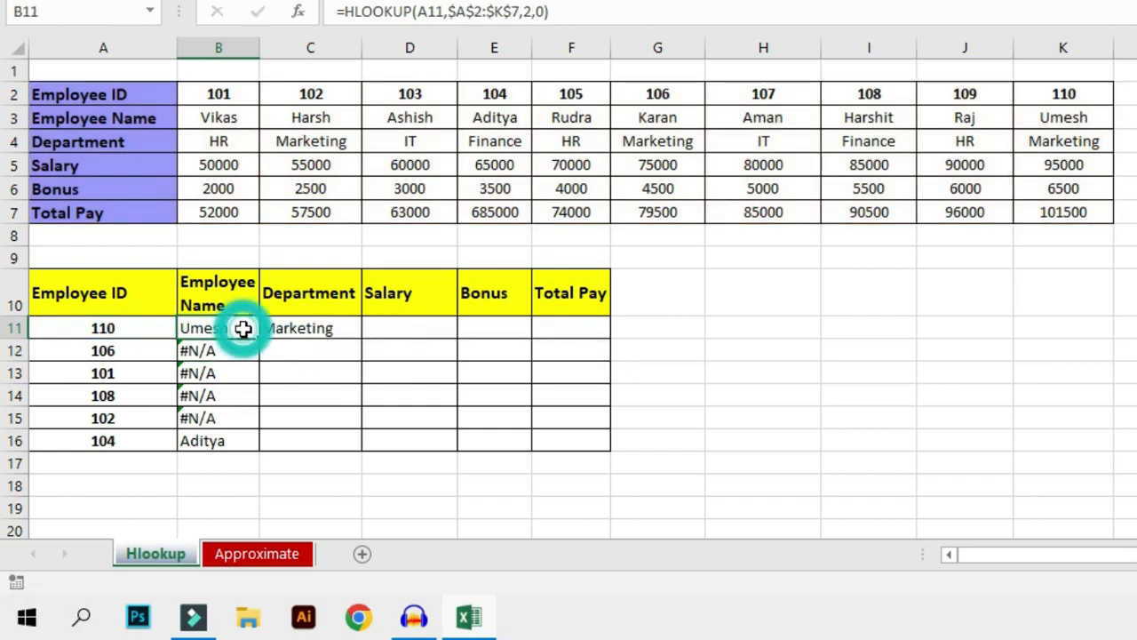
pyautogui.moveTo(260, 339); pyautogui.dragTo(245, 442)
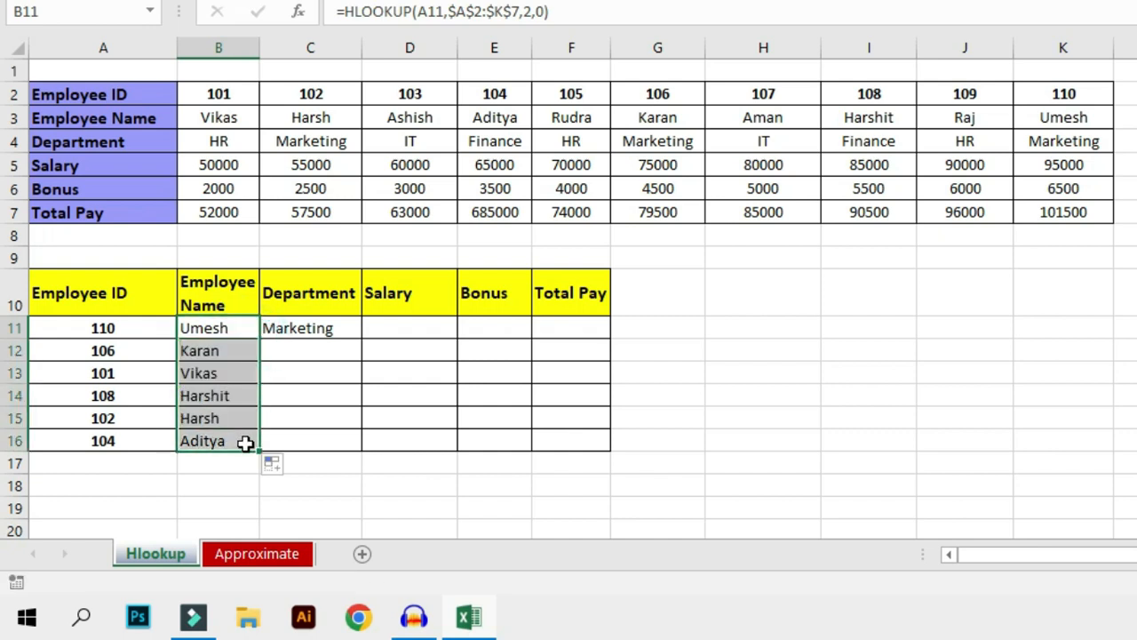
# Step: Make the table range in the C11 formula absolute as $A$2:$K$7 and fill the department formula down to C16
pyautogui.click(296, 330)
pyautogui.doubleClick(298, 329)
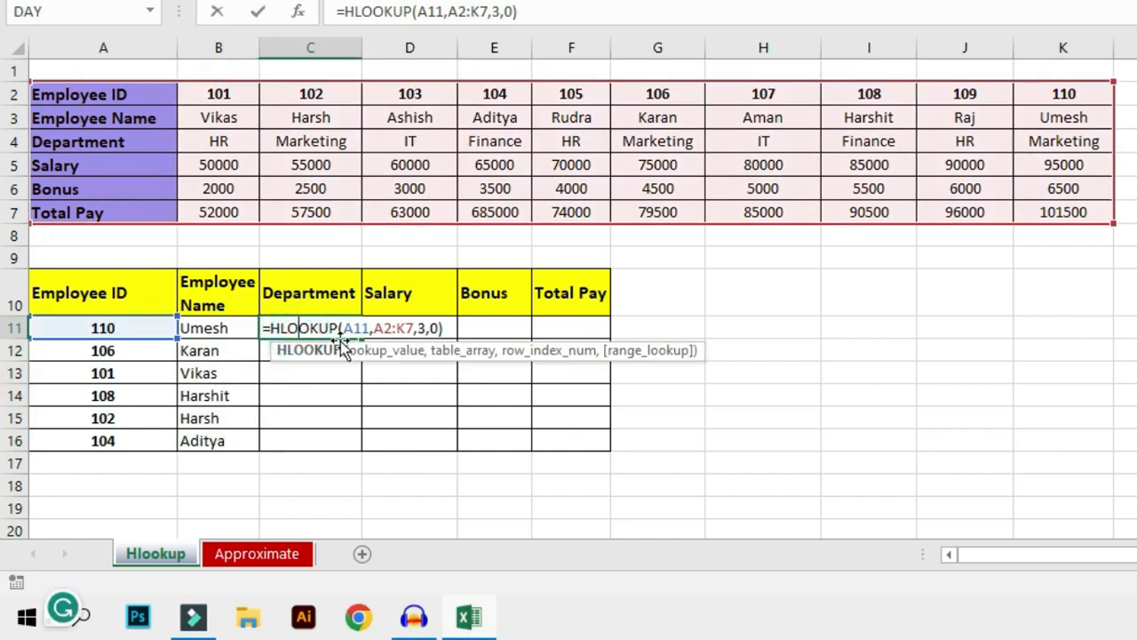
pyautogui.moveTo(377, 329); pyautogui.dragTo(414, 330)
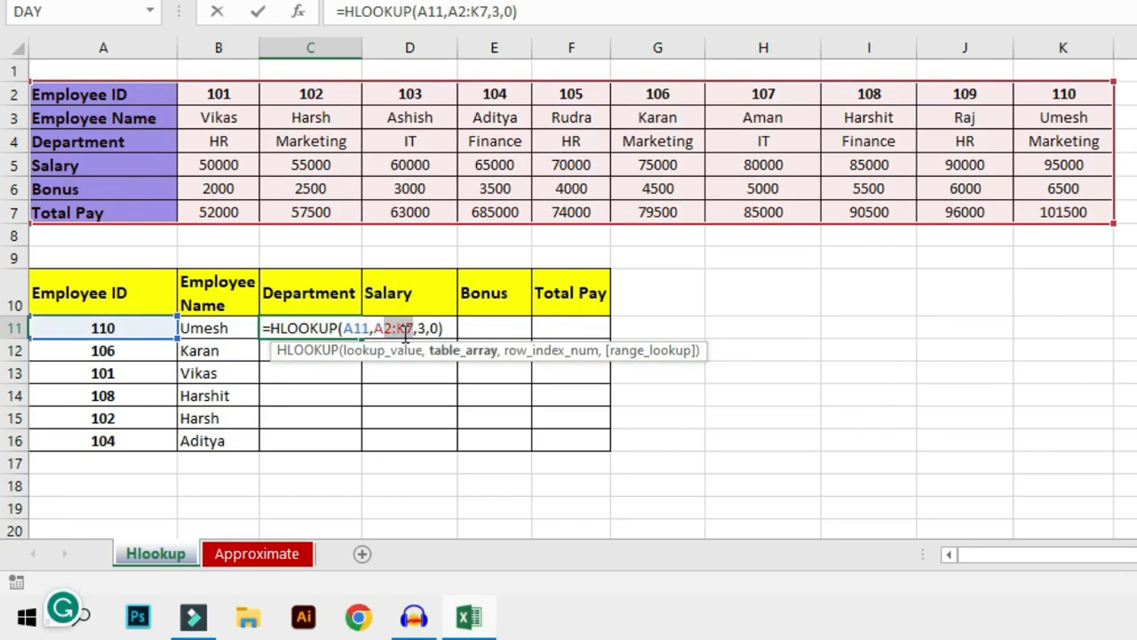
pyautogui.press('F4')
pyautogui.press('Return')
pyautogui.click(356, 332)
pyautogui.moveTo(362, 339); pyautogui.dragTo(354, 447)
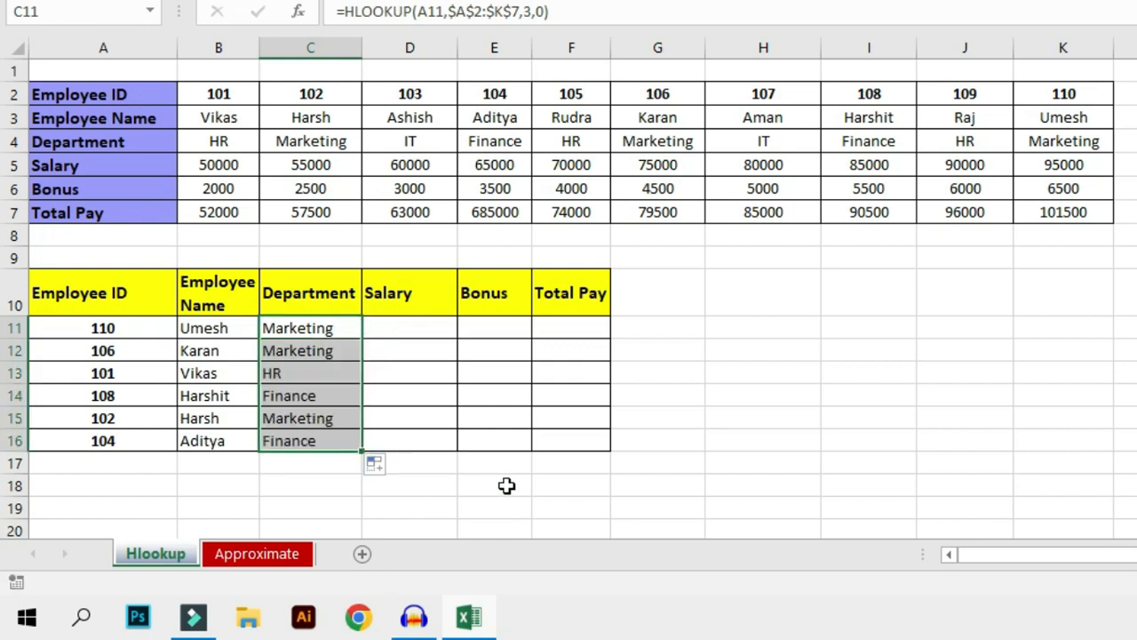
# Step: Check the looked-up name and department in row 14 against the matching employee column in I2:I4
pyautogui.click(224, 399)
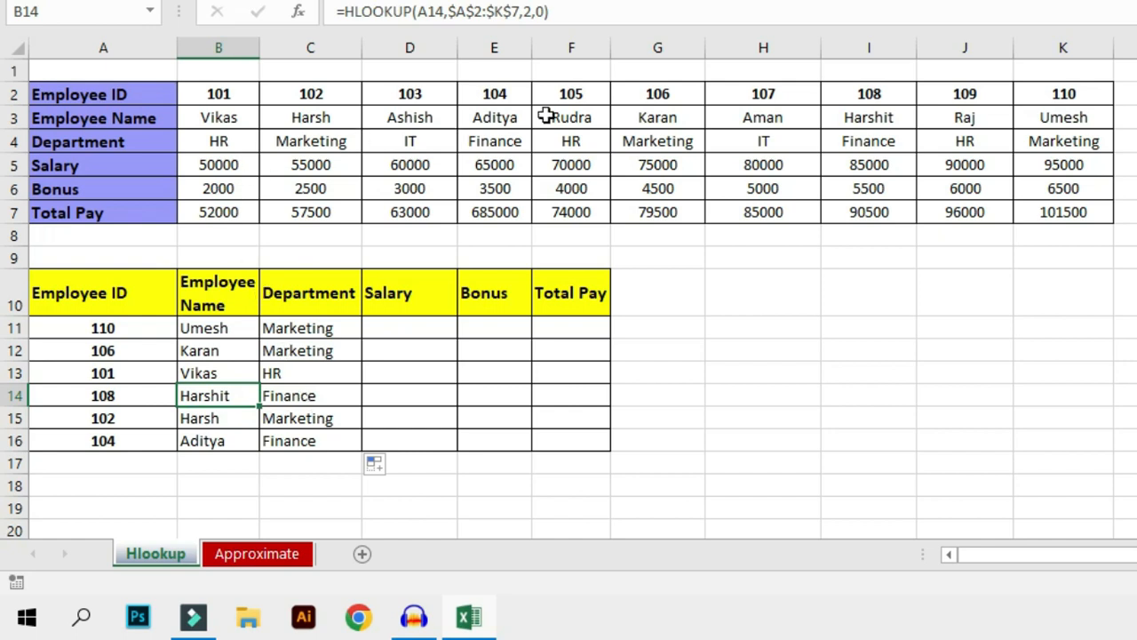
pyautogui.moveTo(860, 96); pyautogui.dragTo(867, 145)
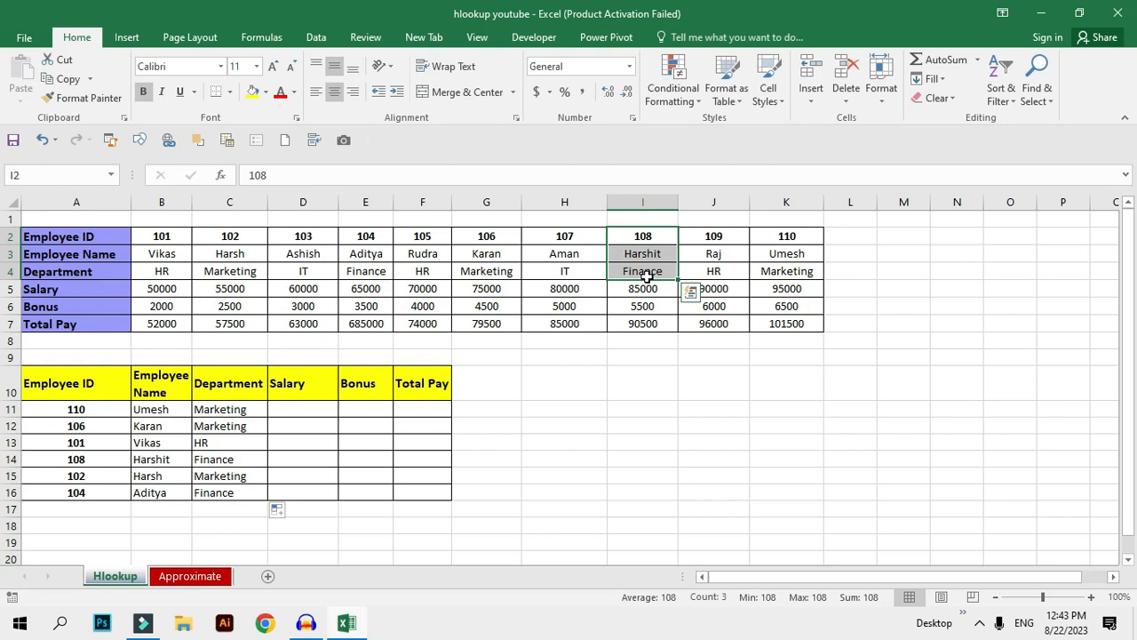
# Step: Open the Approximate sheet and examine the Grade Data table and the percentage-to-letter-grade table in E4:K5
pyautogui.click(194, 576)
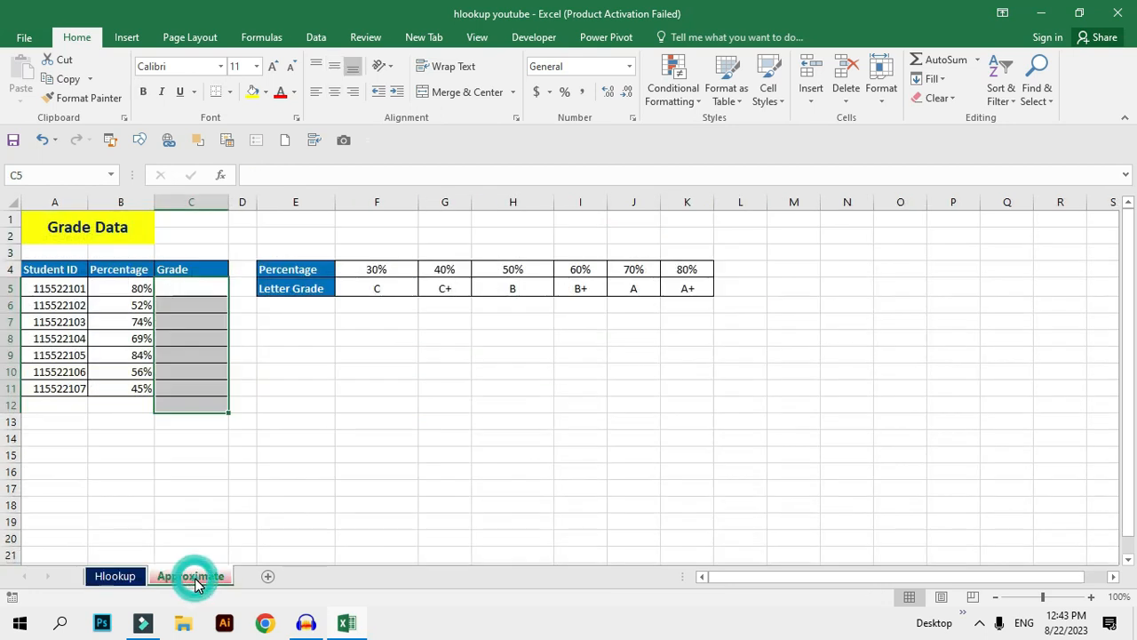
pyautogui.click(373, 480)
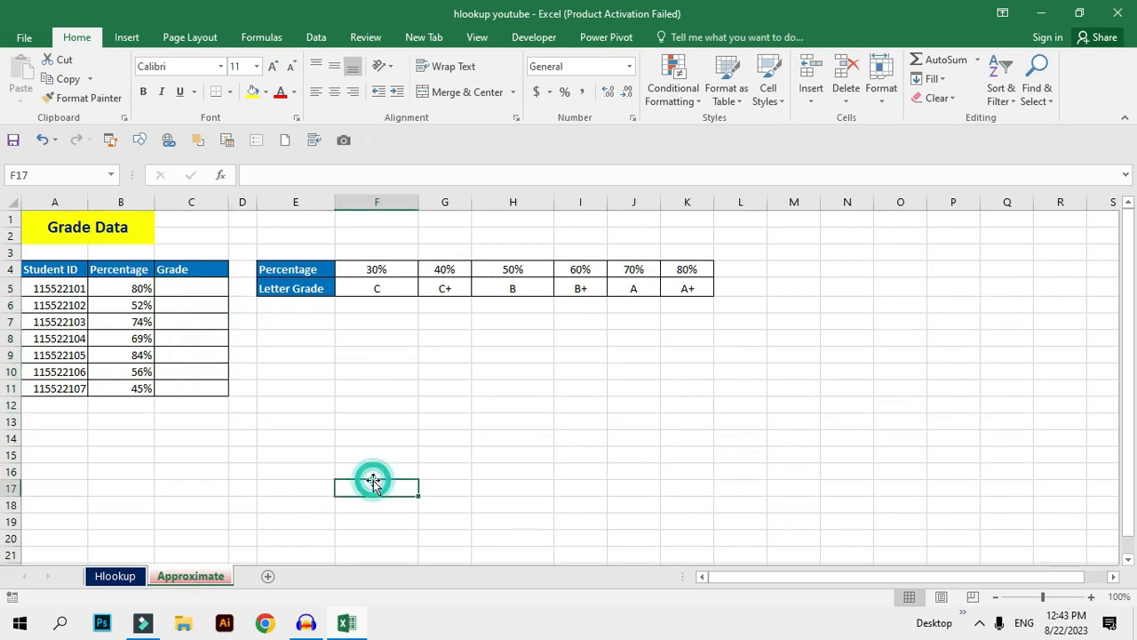
pyautogui.click(122, 228)
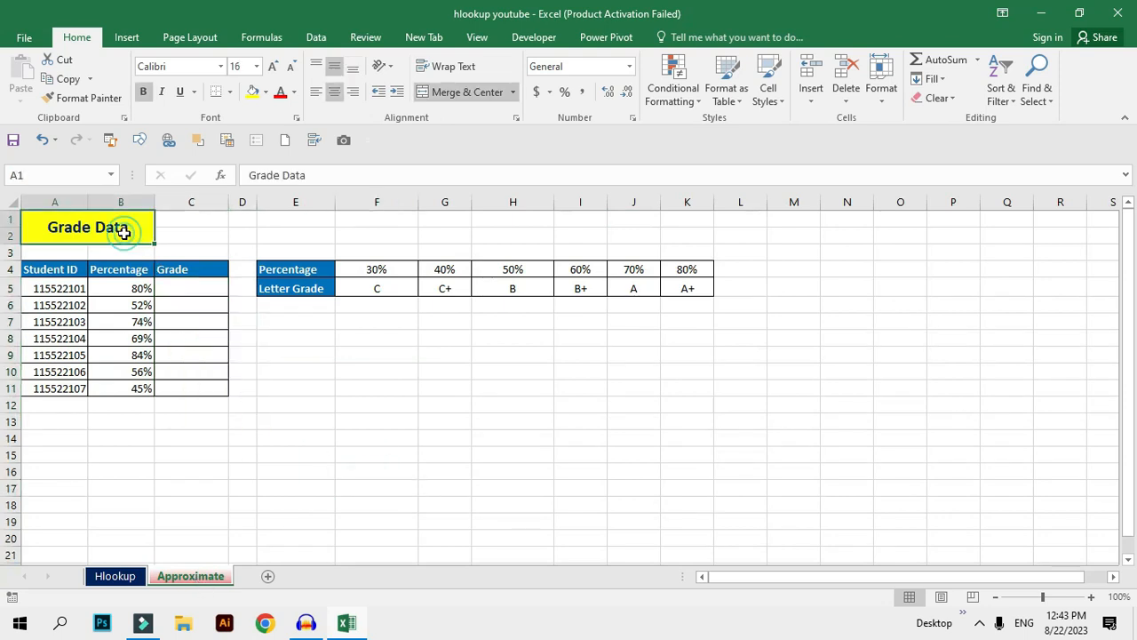
pyautogui.click(269, 398)
pyautogui.click(298, 269)
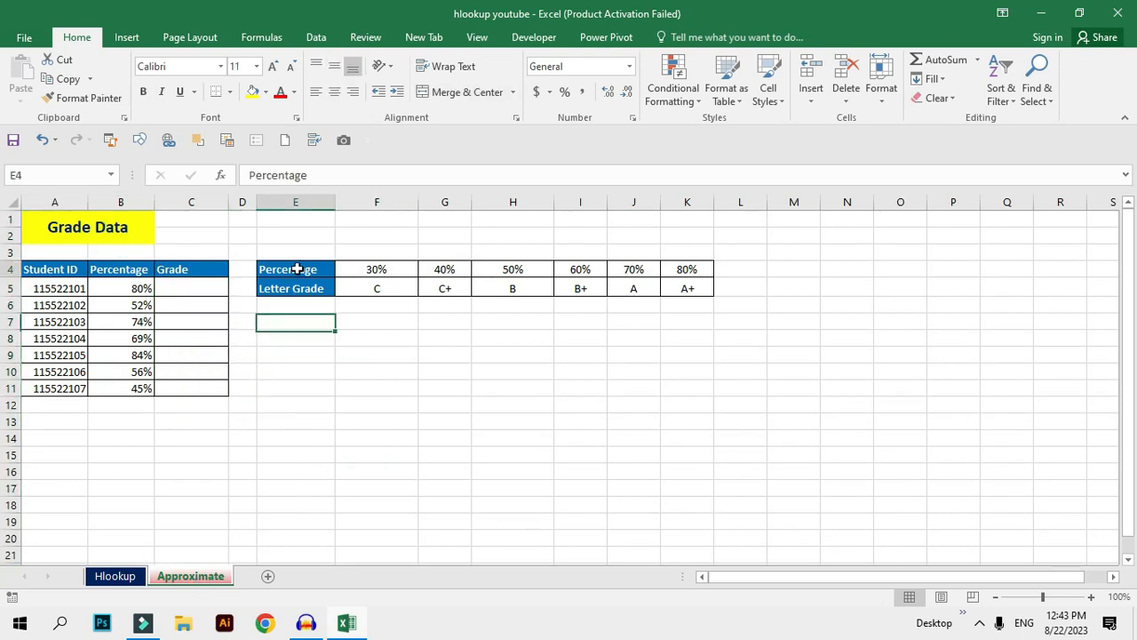
pyautogui.click(376, 269)
pyautogui.click(446, 267)
pyautogui.click(513, 266)
pyautogui.click(569, 267)
pyautogui.click(653, 267)
pyautogui.click(685, 267)
pyautogui.click(377, 321)
pyautogui.moveTo(377, 267); pyautogui.dragTo(444, 289)
pyautogui.moveTo(510, 264); pyautogui.dragTo(515, 290)
pyautogui.moveTo(593, 266); pyautogui.dragTo(581, 288)
# Step: Change the first student's percentage in B5 to 81%
pyautogui.click(149, 286)
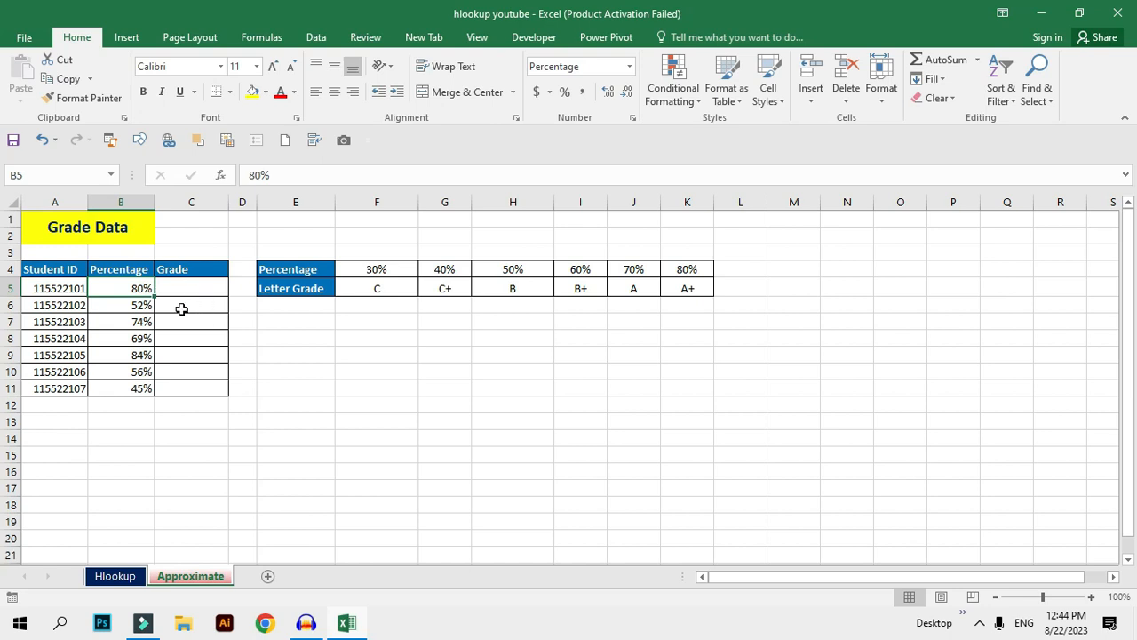
pyautogui.write('81')
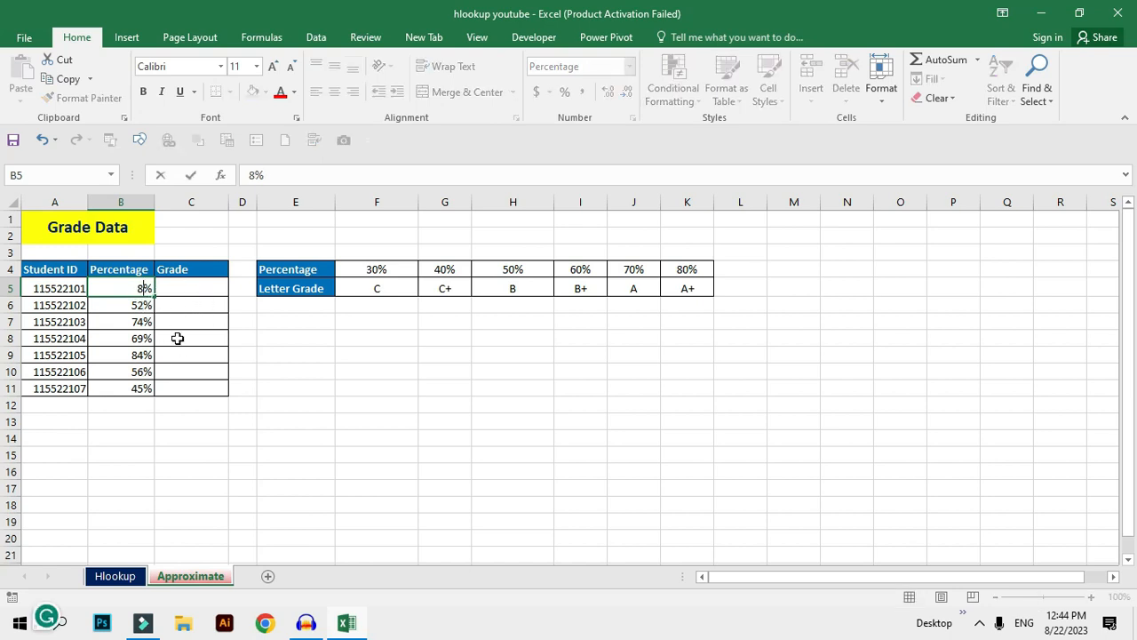
pyautogui.press('Return')
# Step: Enter =HLOOKUP(B5,E4:K5,2,TRUE) in C5 to look up the first student's grade by approximate match
pyautogui.click(180, 289)
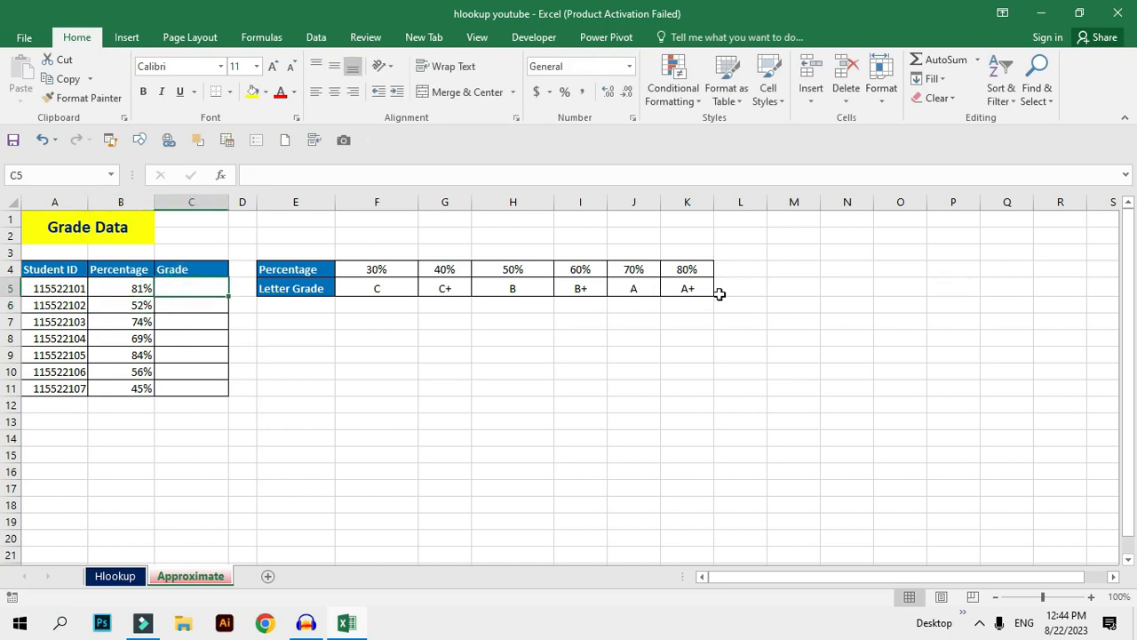
pyautogui.write('=hlo')
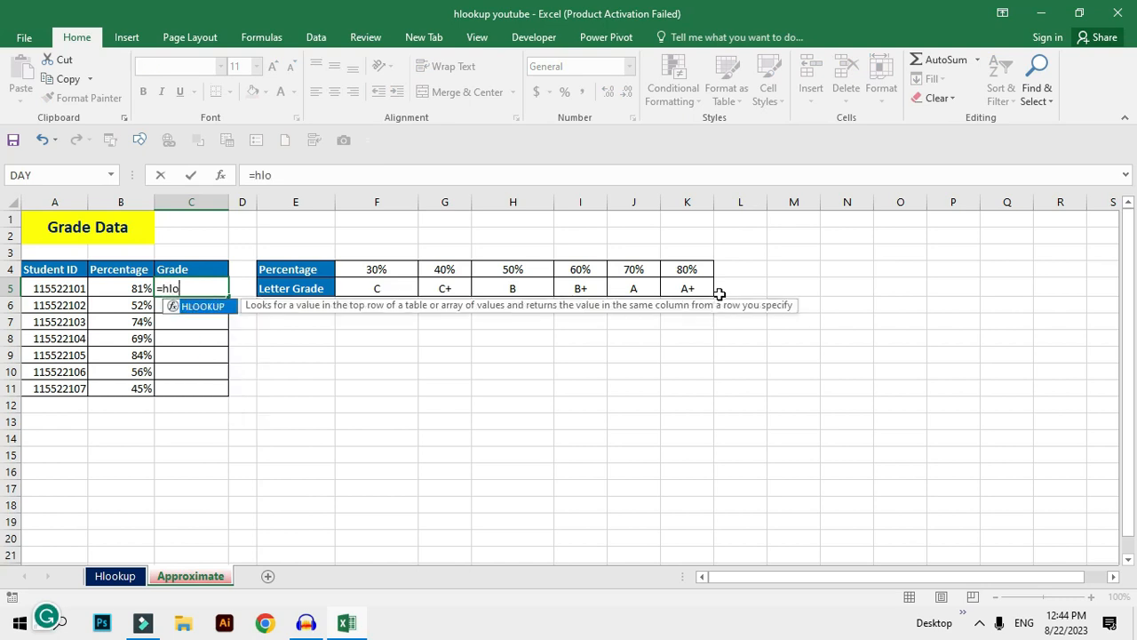
pyautogui.press('Tab')
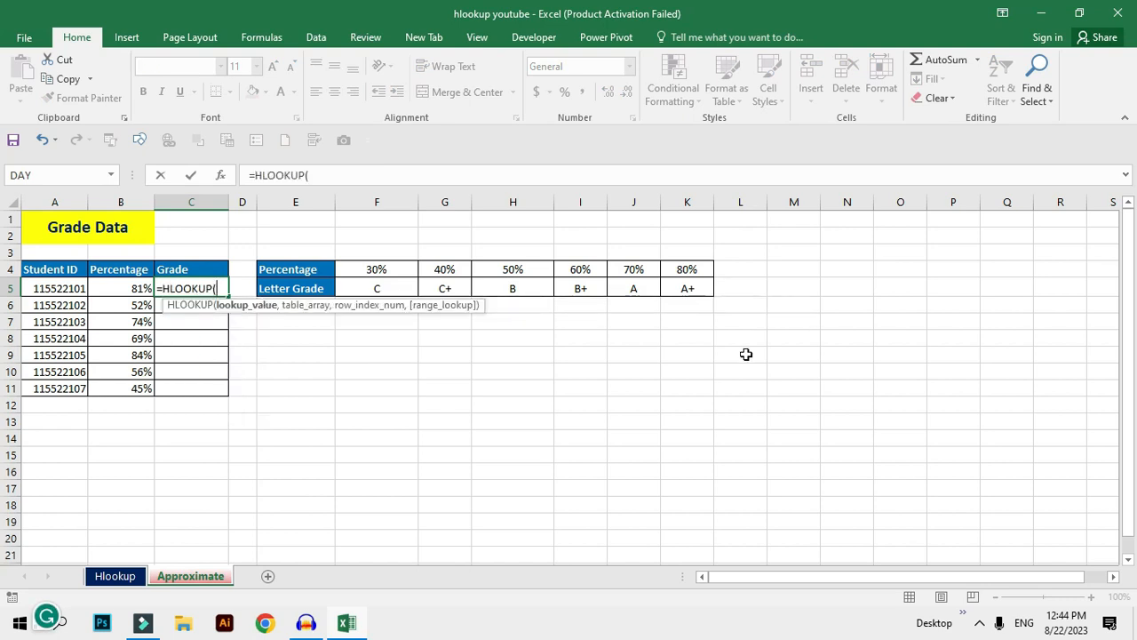
pyautogui.click(133, 286)
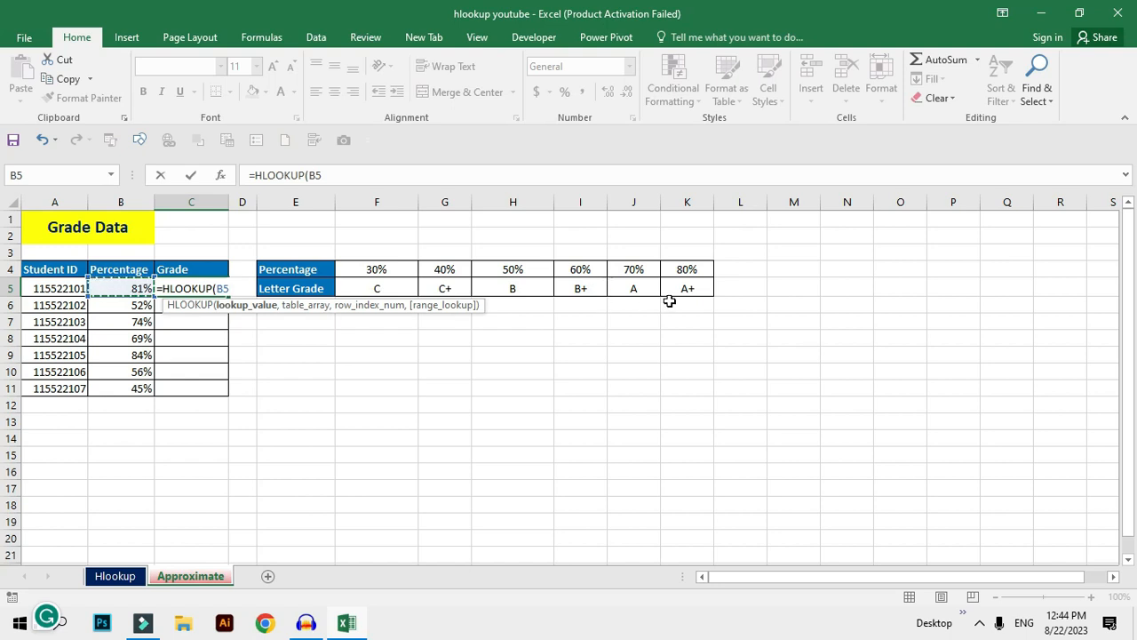
pyautogui.write(',')
pyautogui.click(297, 269)
pyautogui.moveTo(302, 271); pyautogui.dragTo(685, 290)
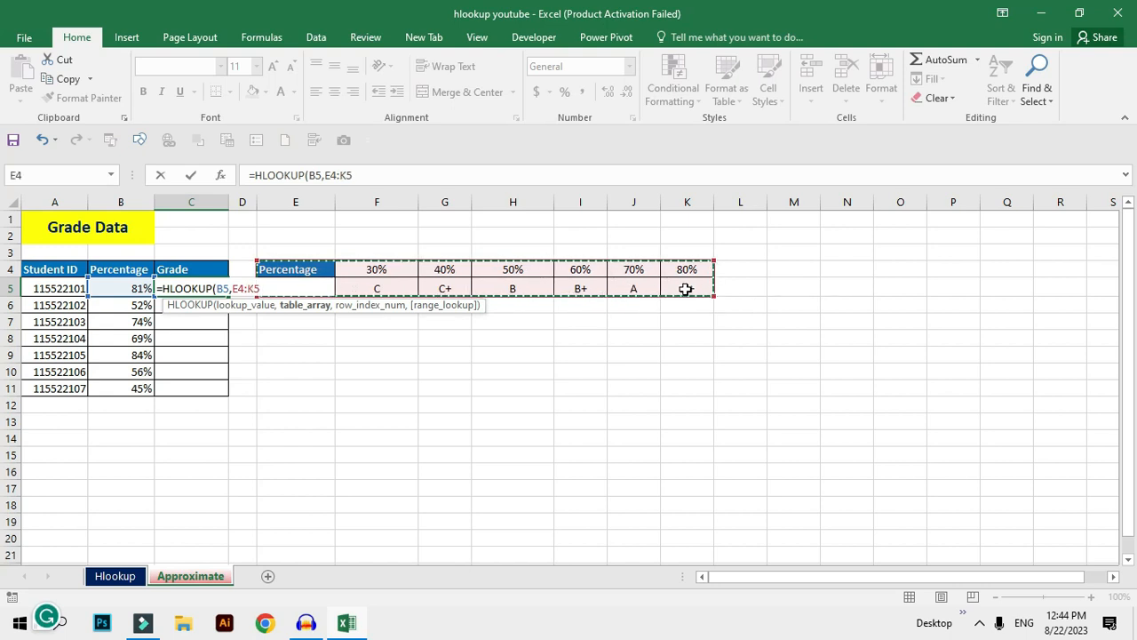
pyautogui.write(',')
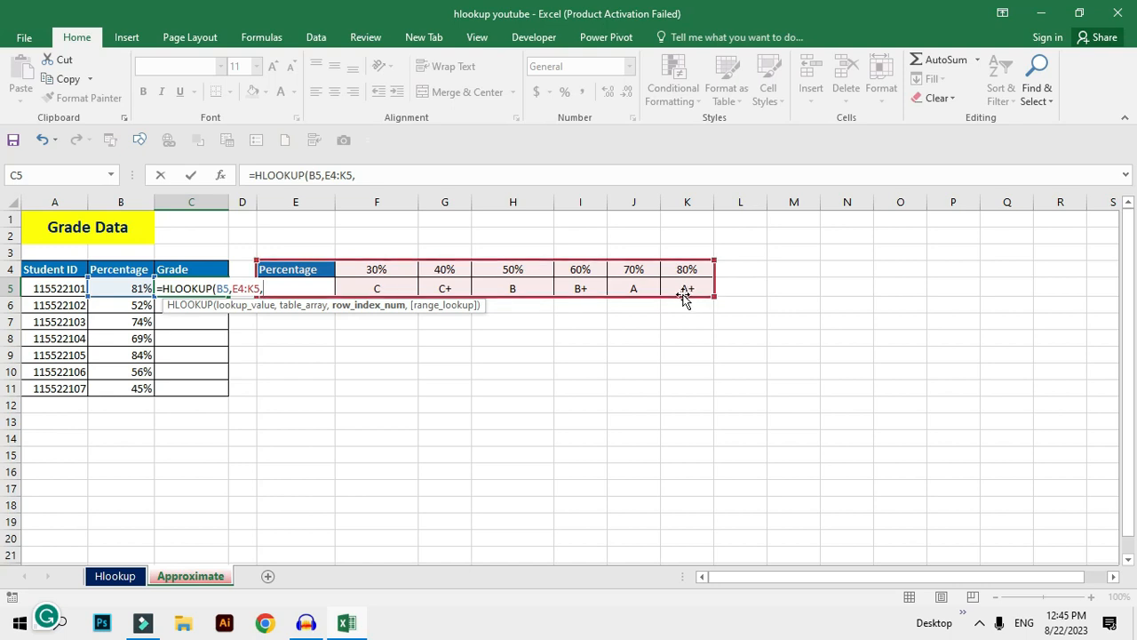
pyautogui.write('2')
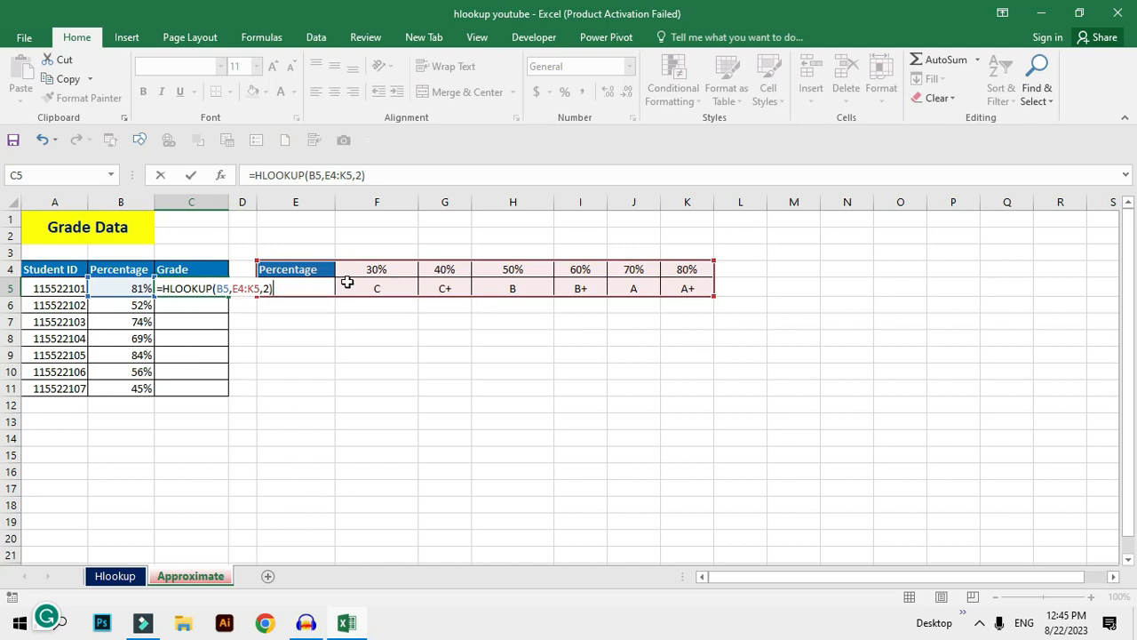
pyautogui.press('BackSpace')
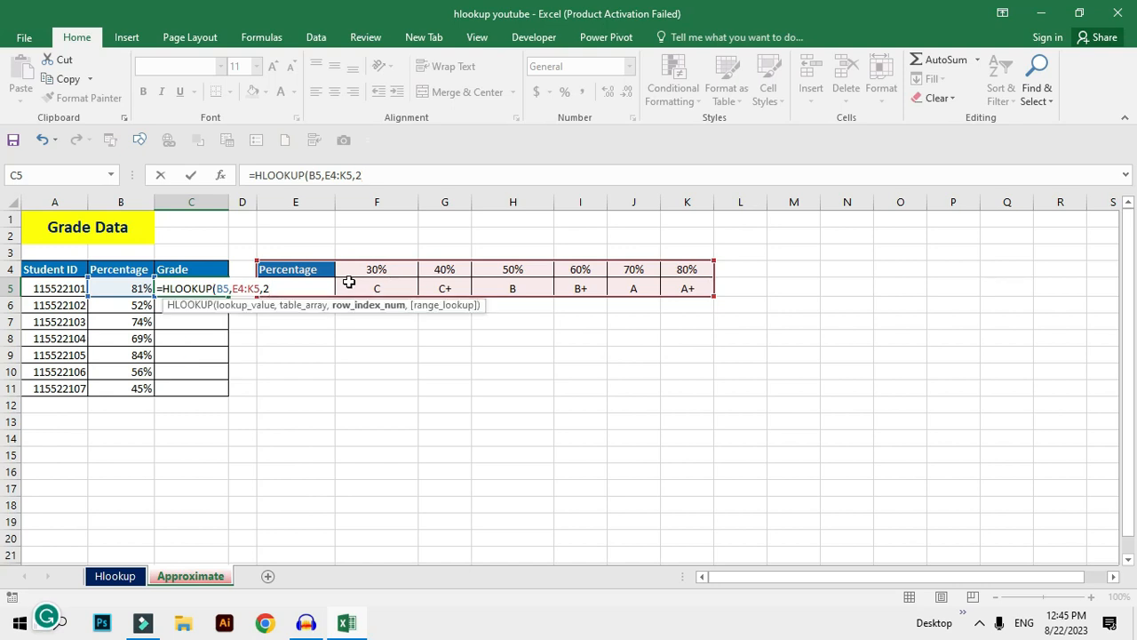
pyautogui.write(',')
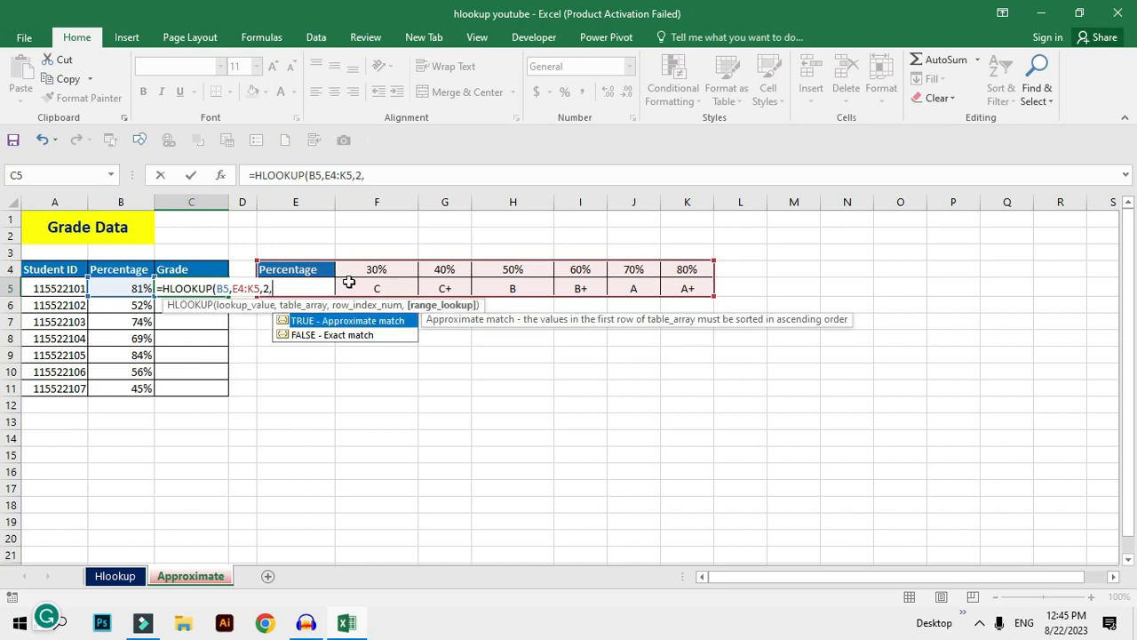
pyautogui.click(350, 336)
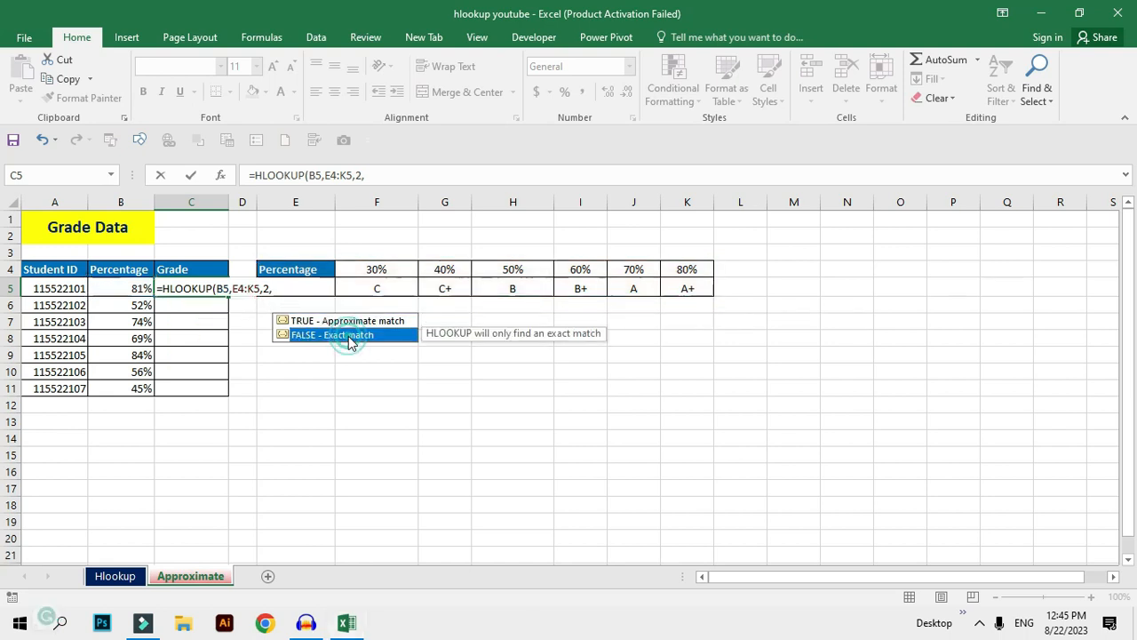
pyautogui.click(362, 324)
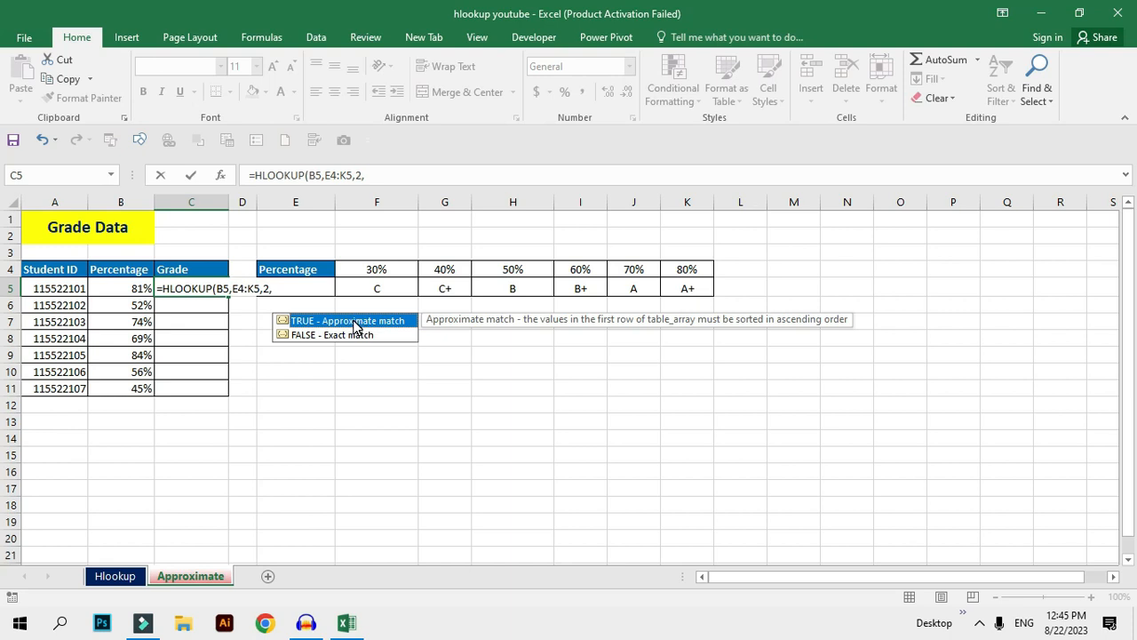
pyautogui.doubleClick(347, 321)
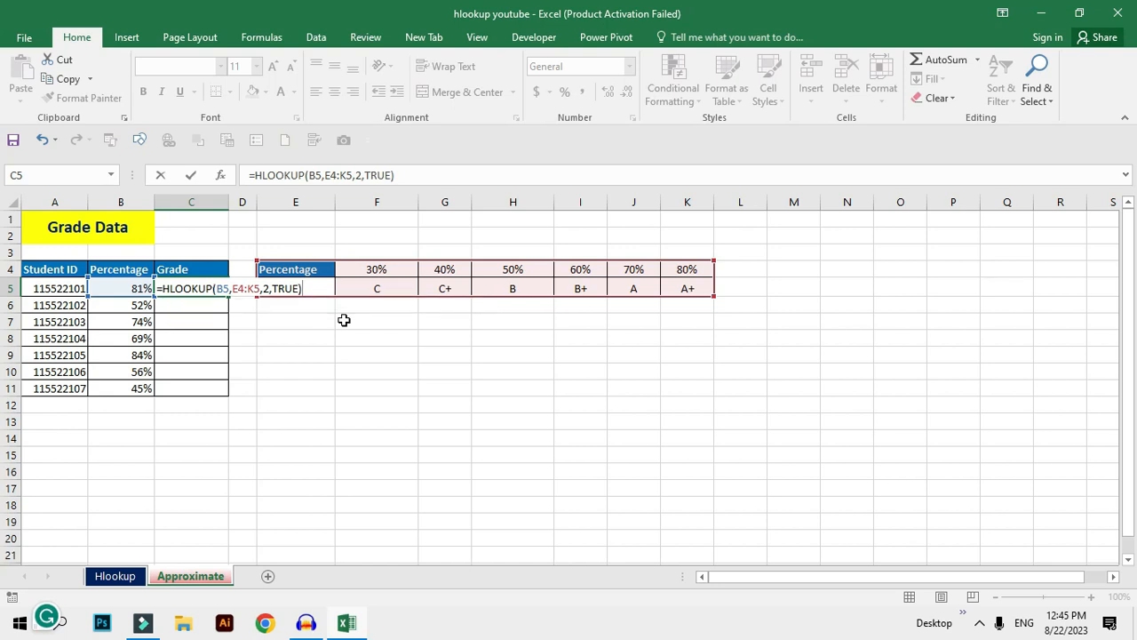
pyautogui.press('Return')
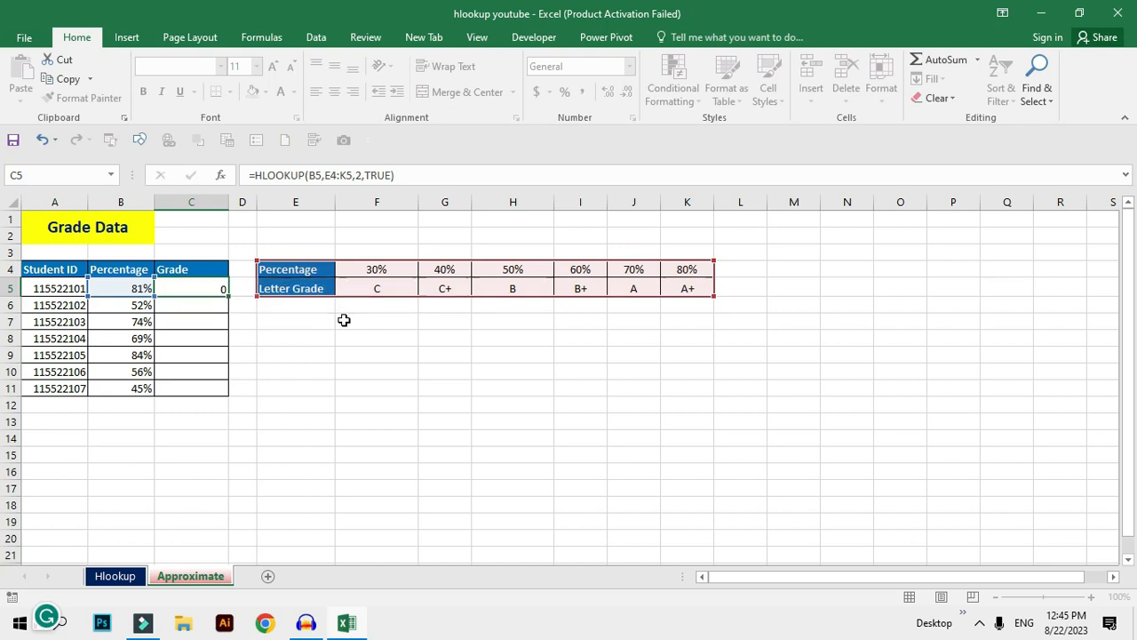
# Step: Try filling the C5 grade formula down to C11 and undo the fill
pyautogui.click(213, 287)
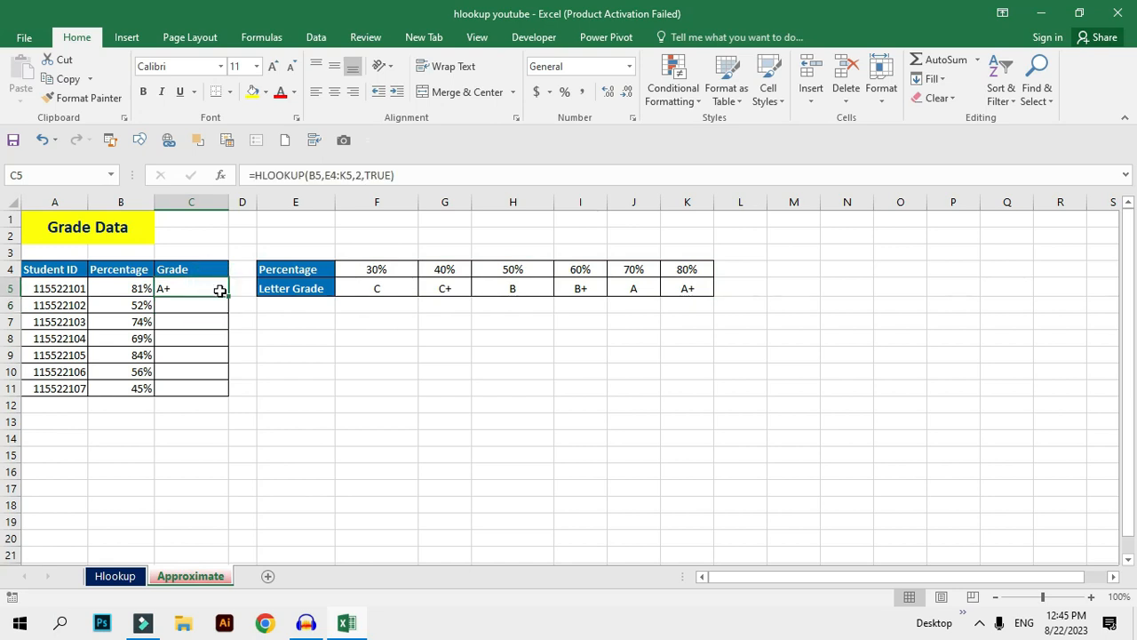
pyautogui.moveTo(228, 297); pyautogui.dragTo(235, 405)
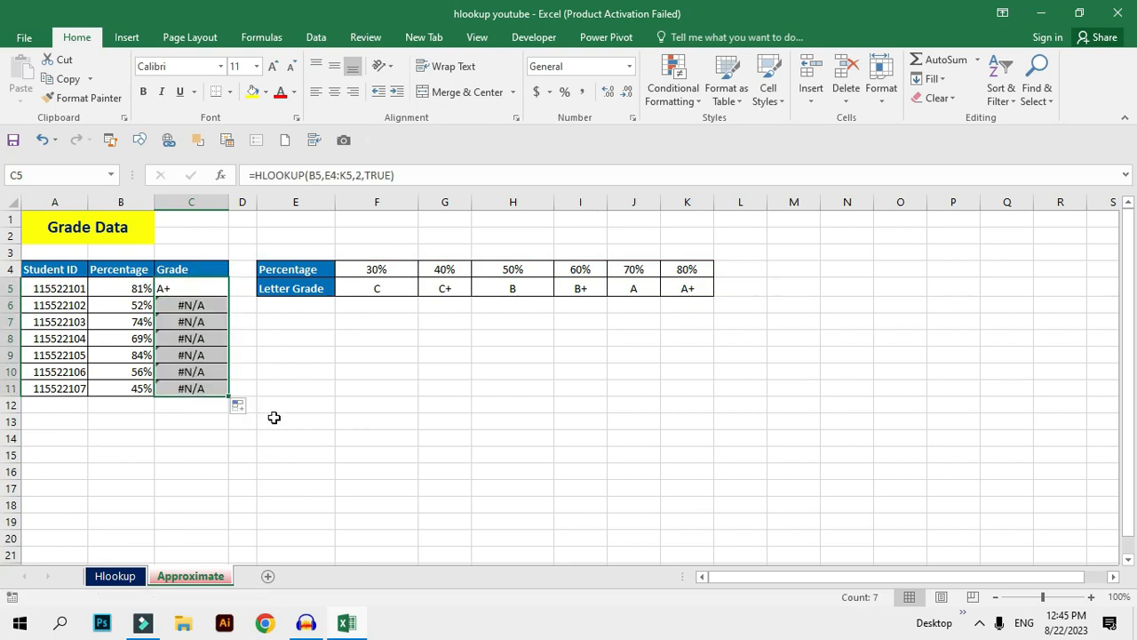
pyautogui.hotkey('ctrl', 'z')
# Step: Enter =HLOOKUP(B6,$E$4:$K$5,2) in C6 to look up the second student's grade with an absolute table range
pyautogui.click(187, 303)
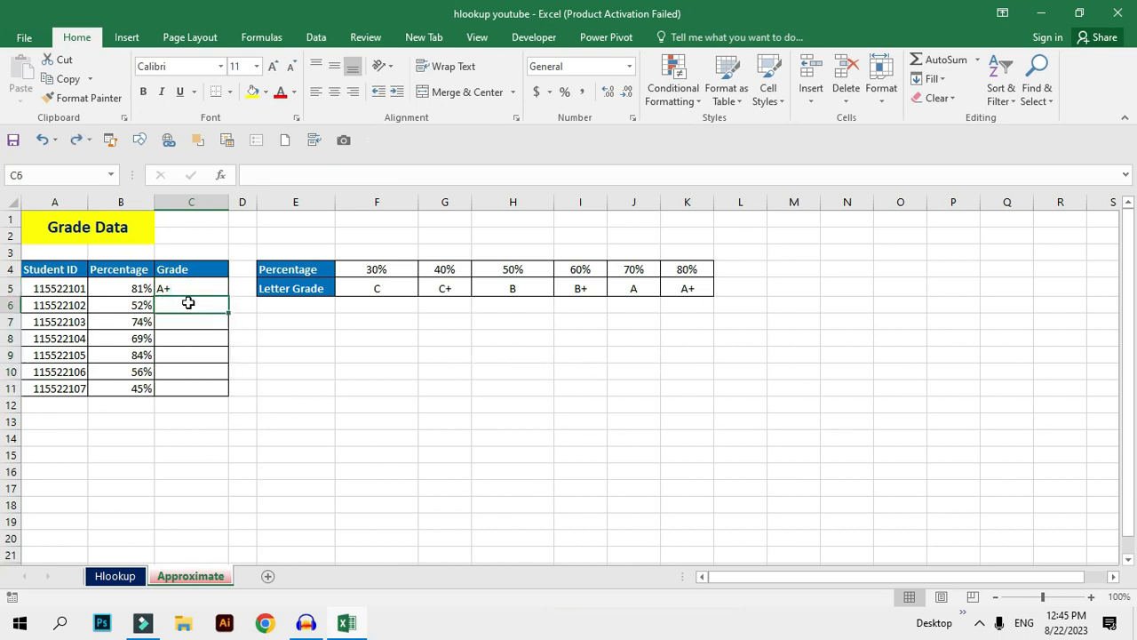
pyautogui.write('=')
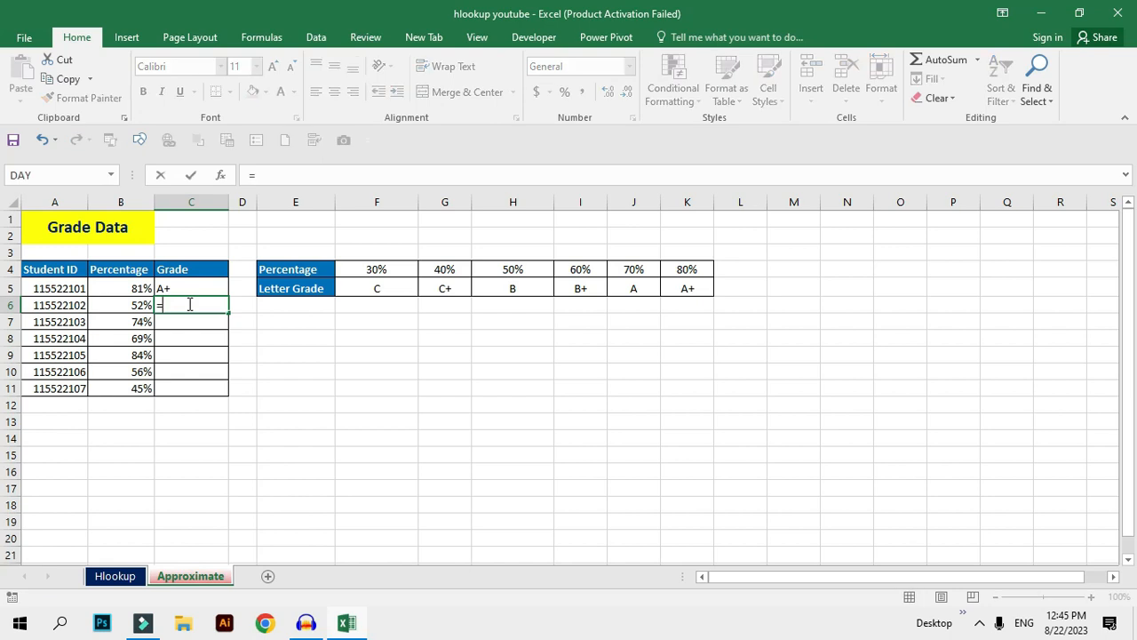
pyautogui.write('b')
pyautogui.press('BackSpace')
pyautogui.write('HLOOKUP(')
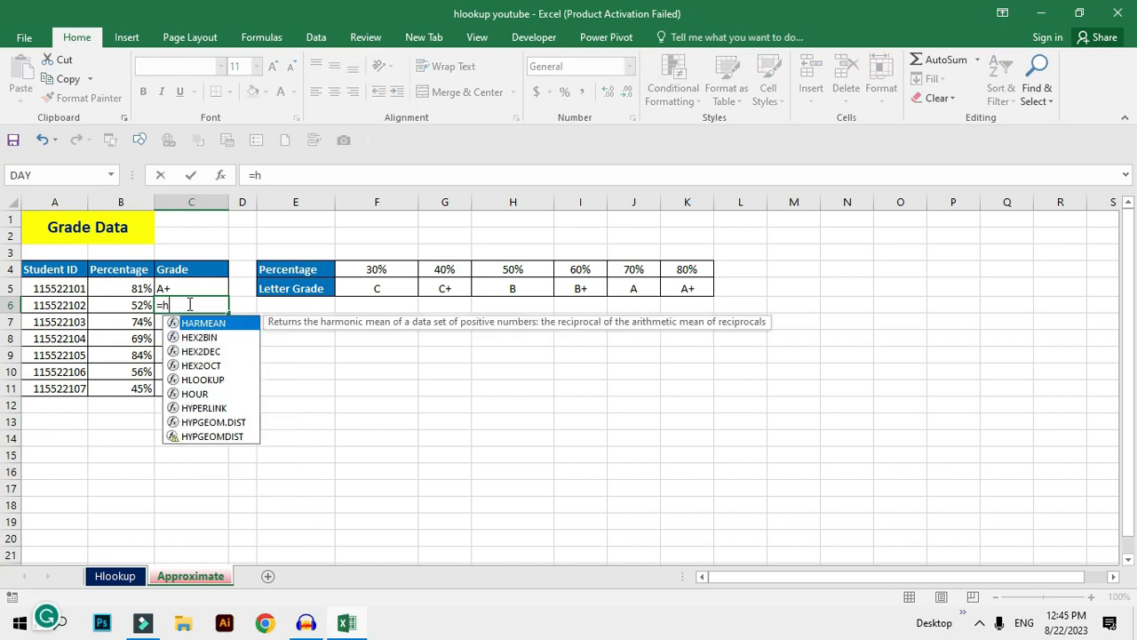
pyautogui.click(126, 303)
pyautogui.write(',')
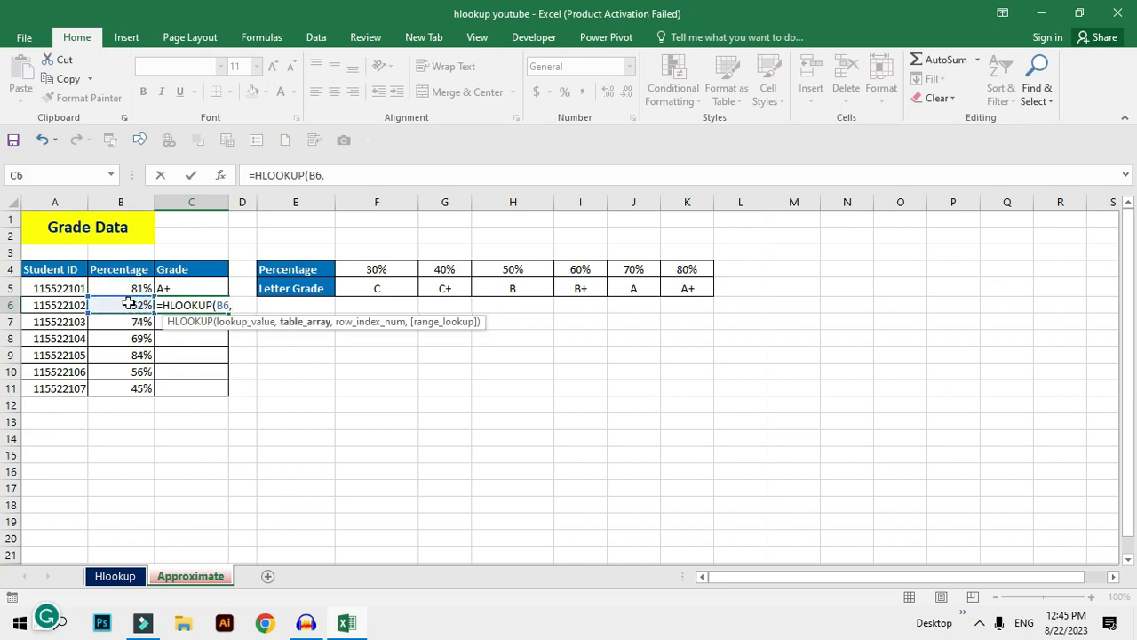
pyautogui.moveTo(288, 270); pyautogui.dragTo(650, 281)
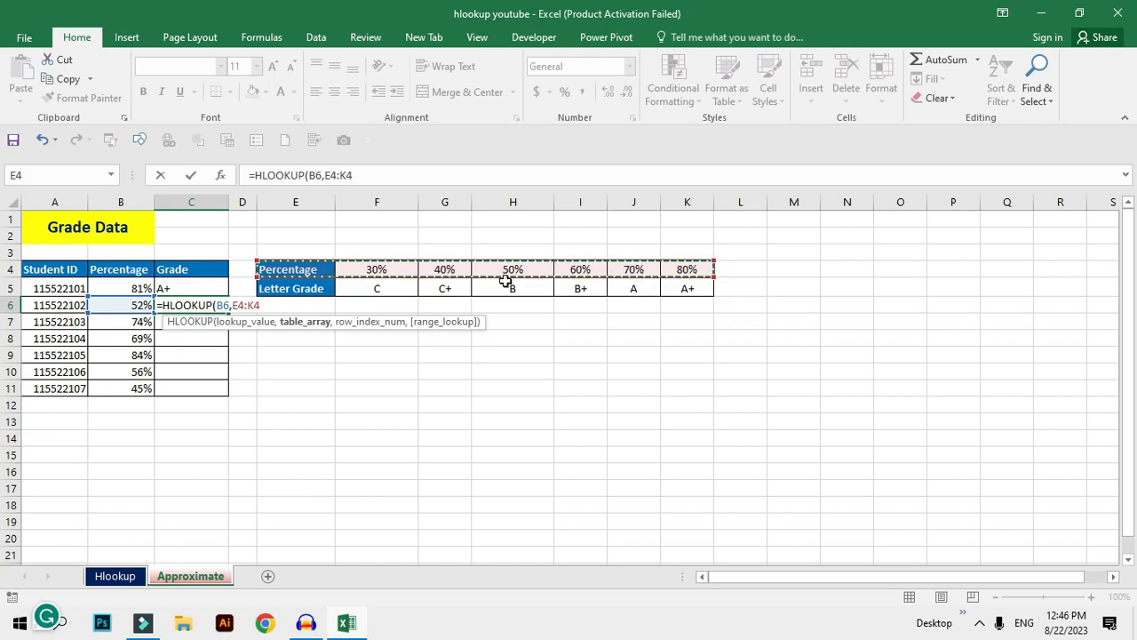
pyautogui.moveTo(307, 267); pyautogui.dragTo(683, 287)
pyautogui.press('F4')
pyautogui.press('F4')
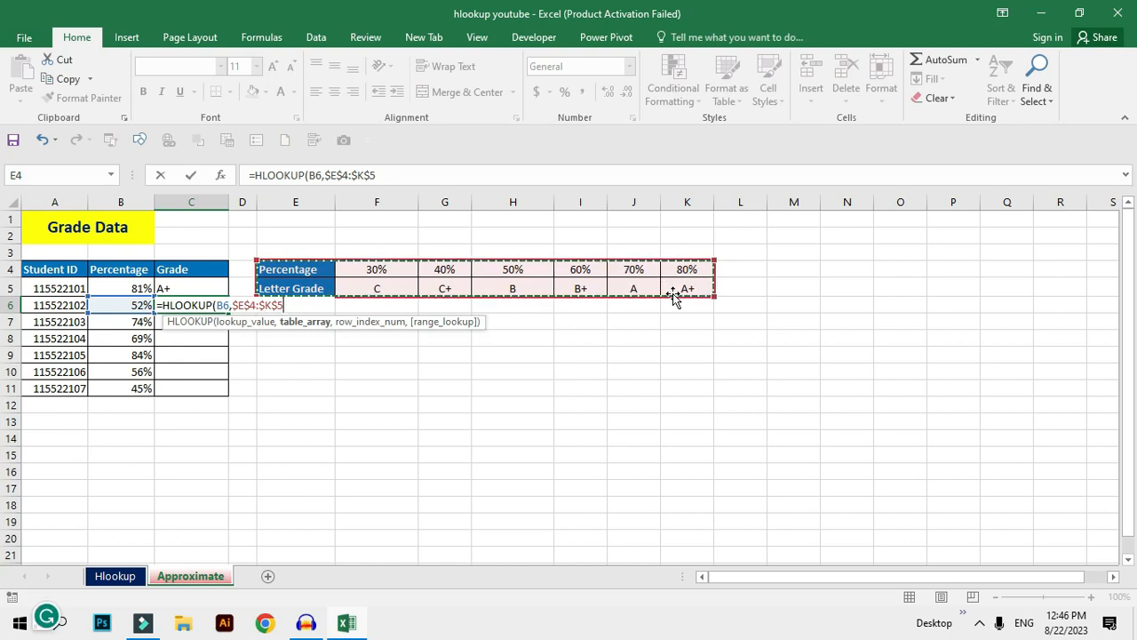
pyautogui.write(',')
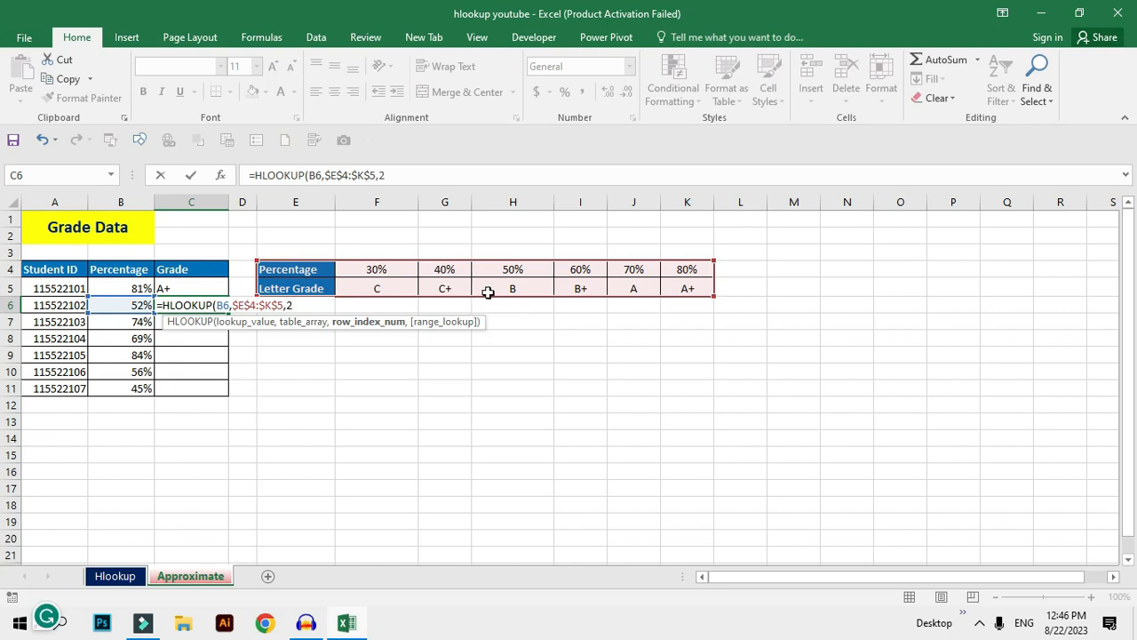
pyautogui.write('2)')
pyautogui.press('Return')
# Step: Fill the C6 grade formula down to C11 and compare the grades with the percentage-to-letter-grade table
pyautogui.click(211, 303)
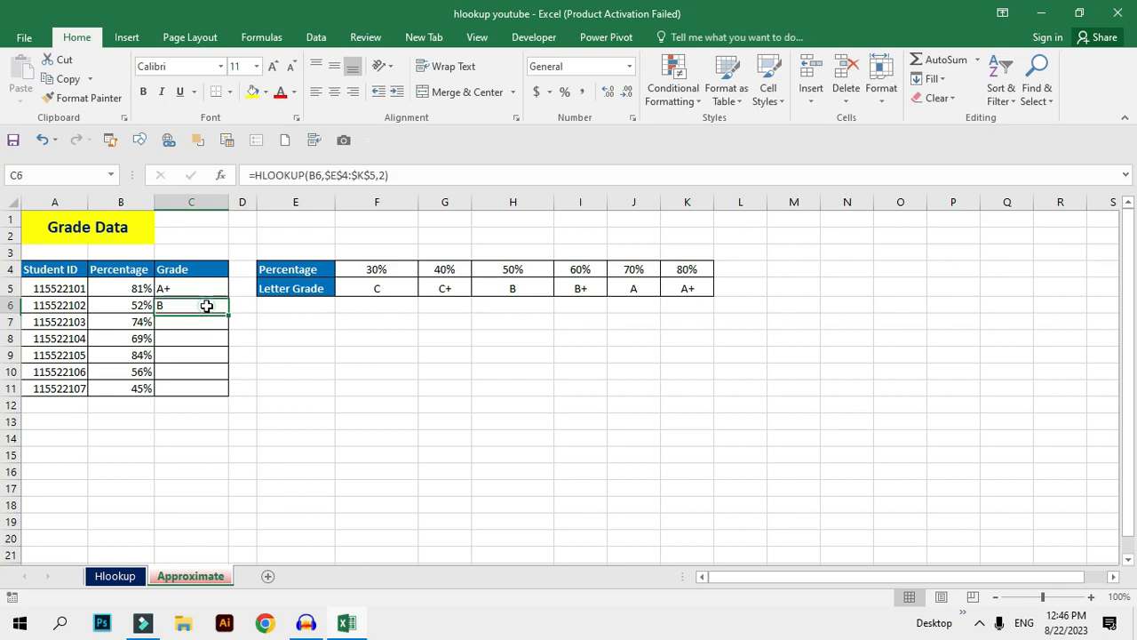
pyautogui.click(123, 306)
pyautogui.click(199, 308)
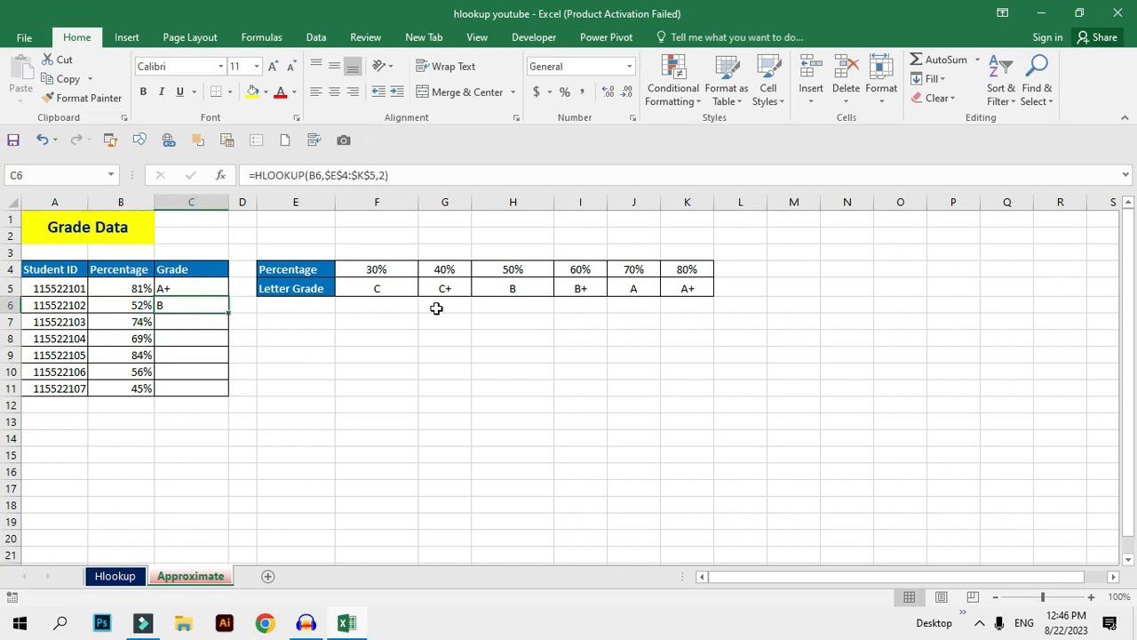
pyautogui.moveTo(388, 268); pyautogui.dragTo(706, 268)
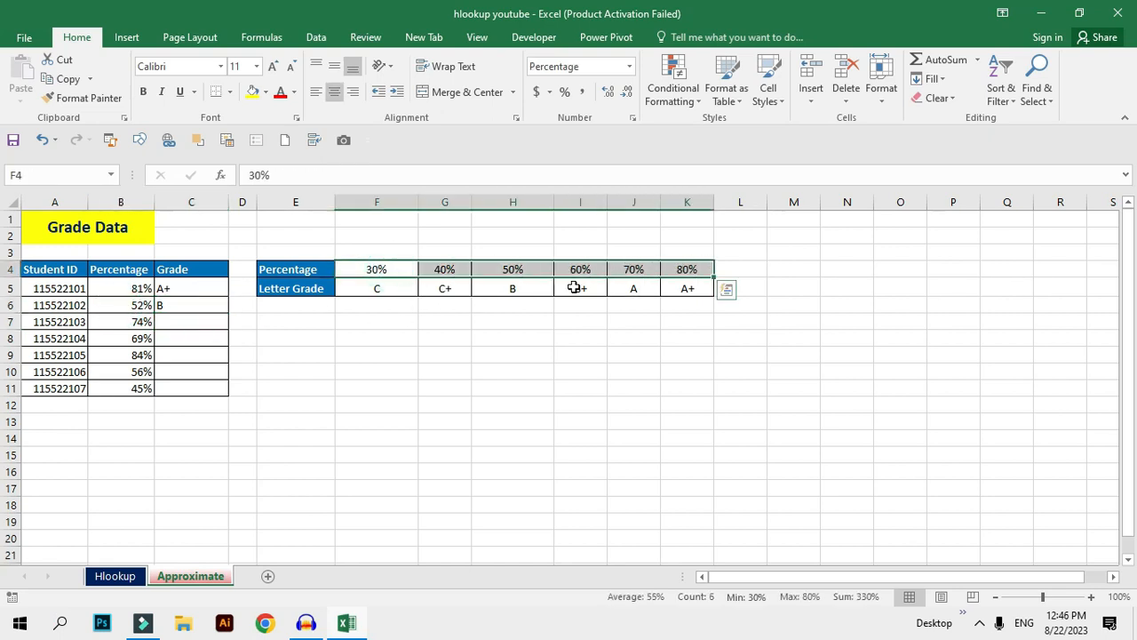
pyautogui.click(187, 307)
pyautogui.moveTo(231, 314); pyautogui.dragTo(233, 394)
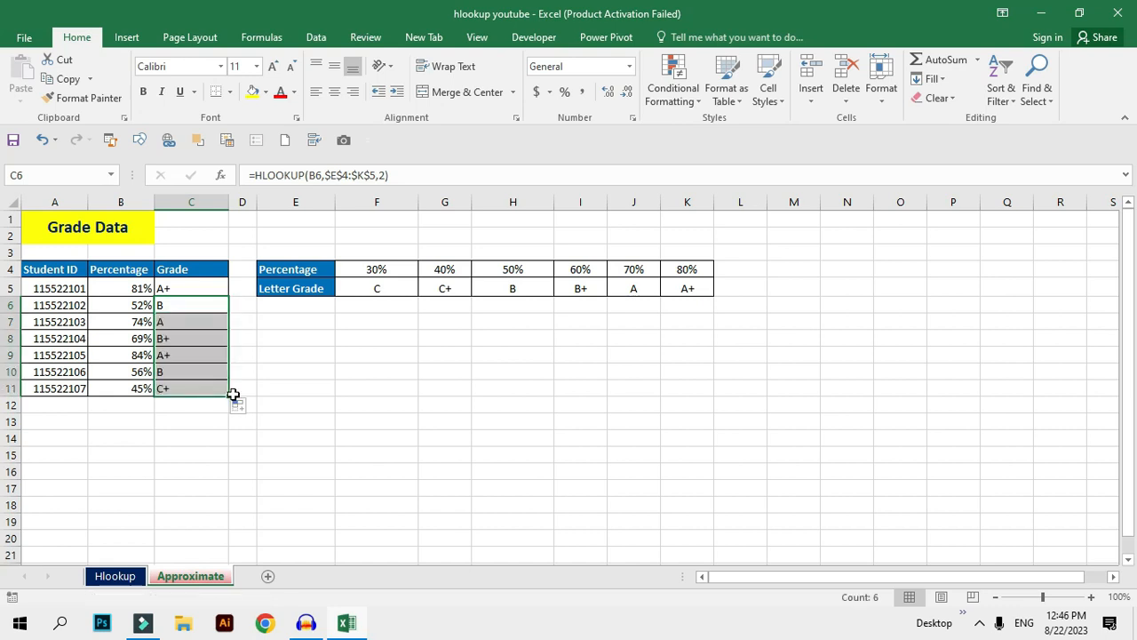
pyautogui.click(188, 305)
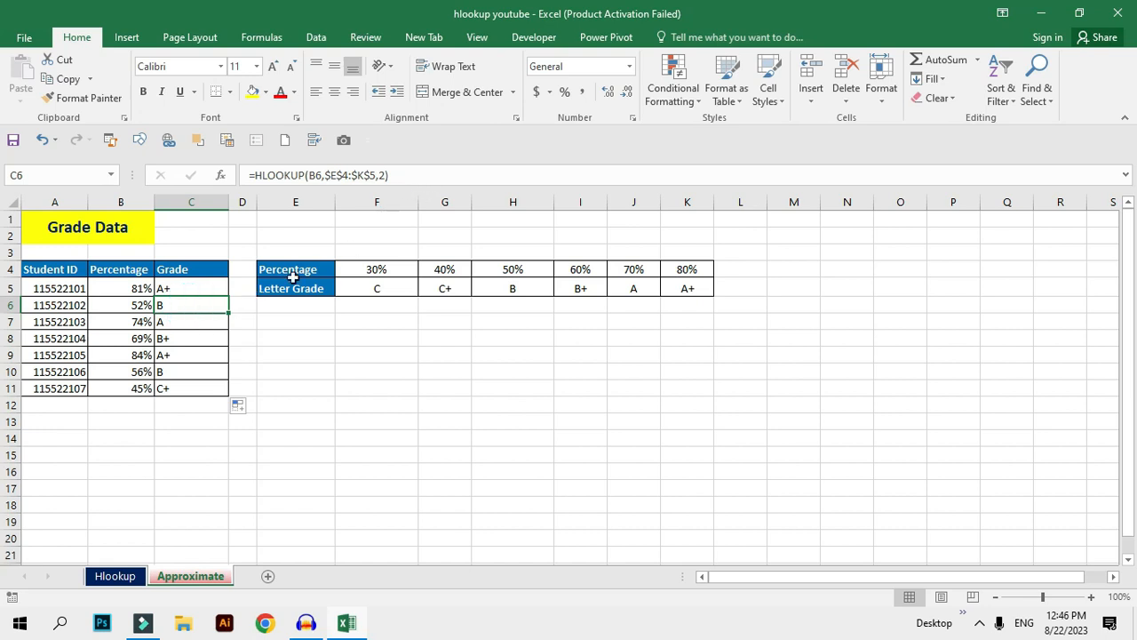
pyautogui.moveTo(131, 322); pyautogui.dragTo(182, 342)
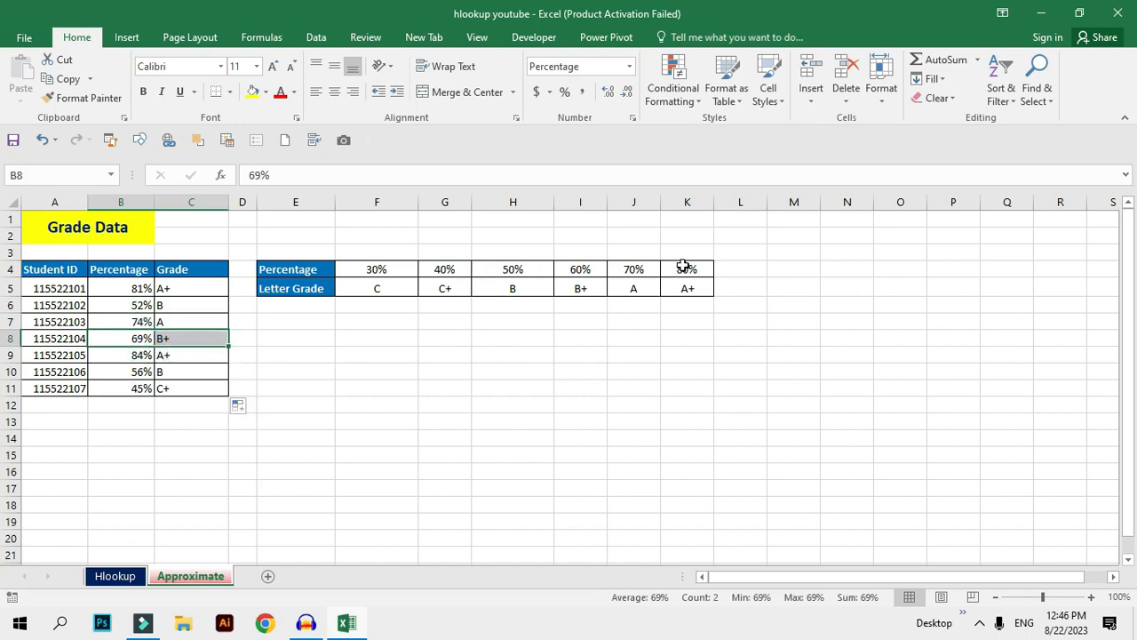
pyautogui.moveTo(190, 287); pyautogui.dragTo(173, 384)
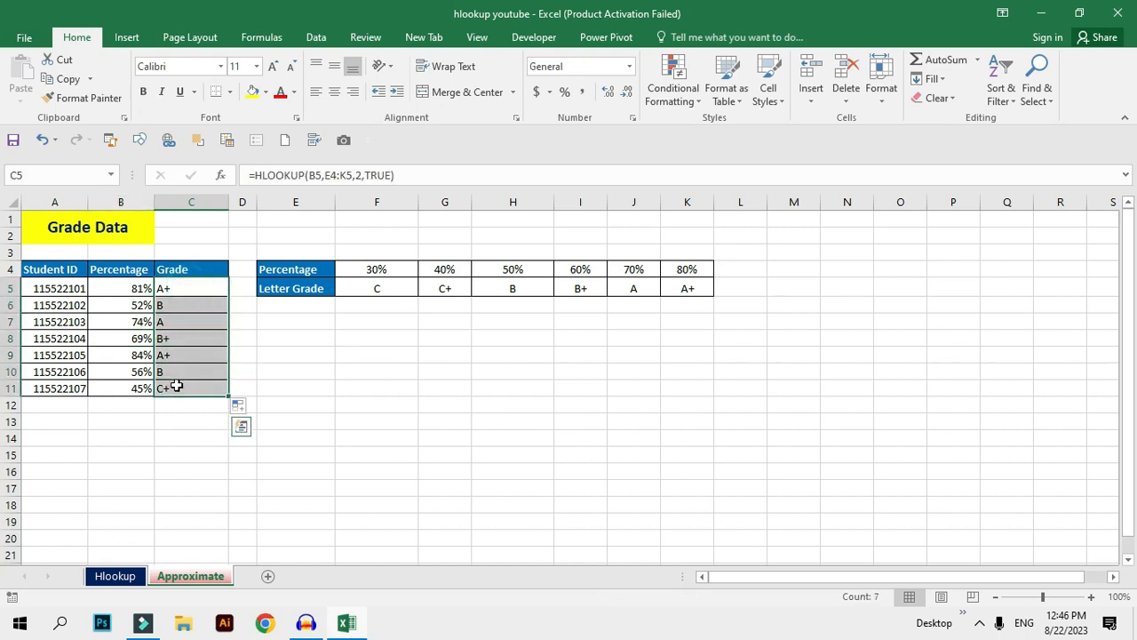
# Step: Change the last argument of the HLOOKUP formula in C5 to FALSE for an exact match
pyautogui.click(215, 284)
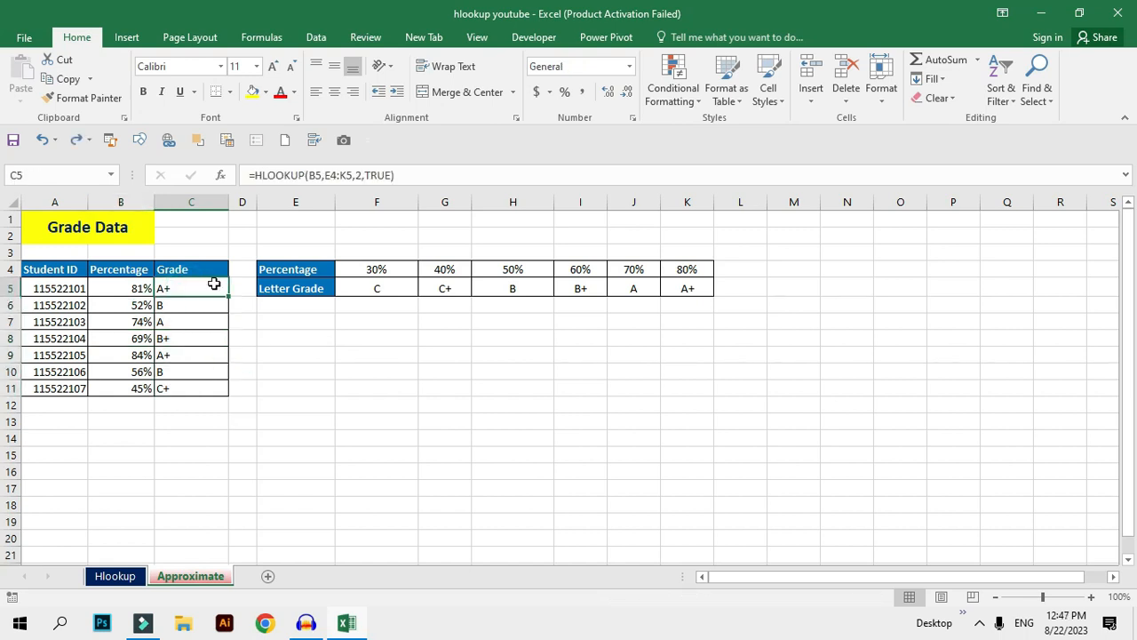
pyautogui.doubleClick(214, 284)
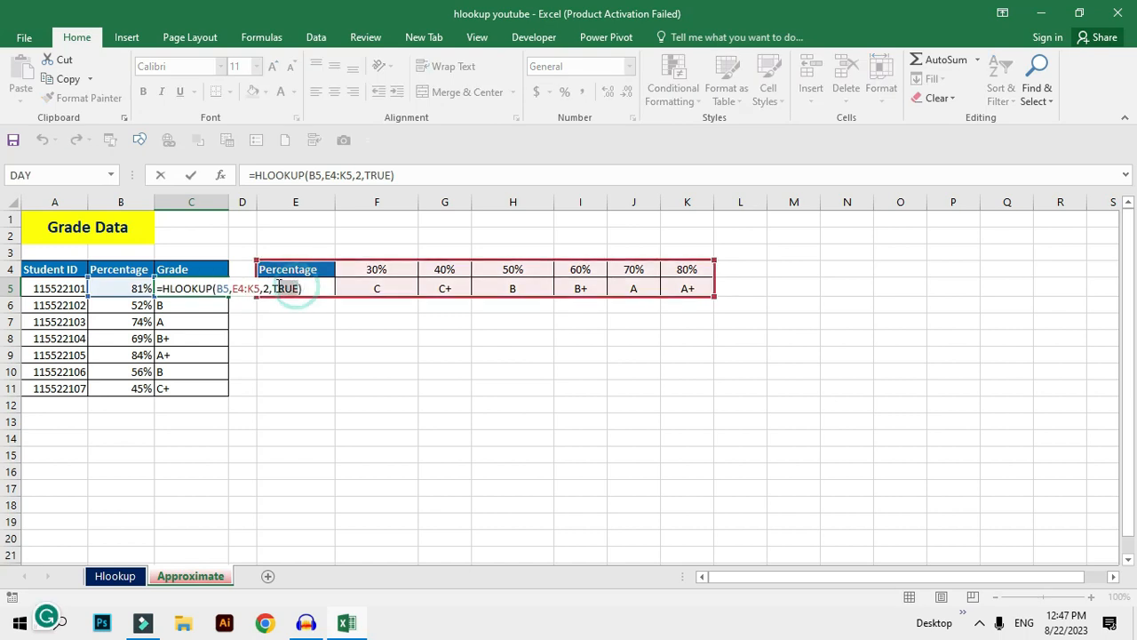
pyautogui.moveTo(300, 288); pyautogui.dragTo(274, 288)
pyautogui.write('false')
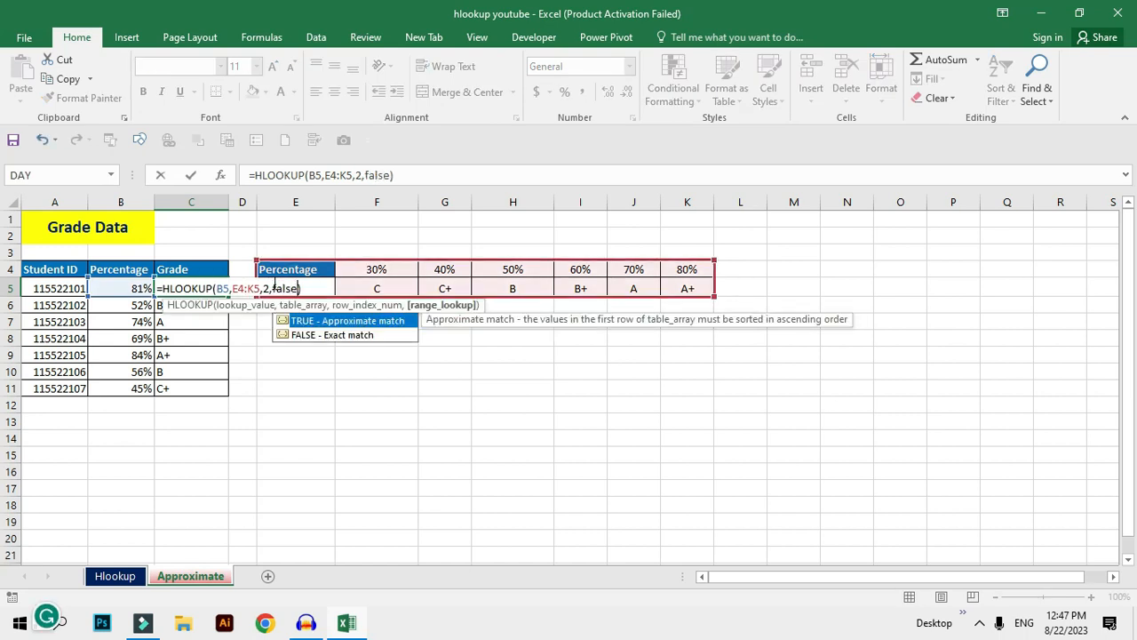
pyautogui.press('Return')
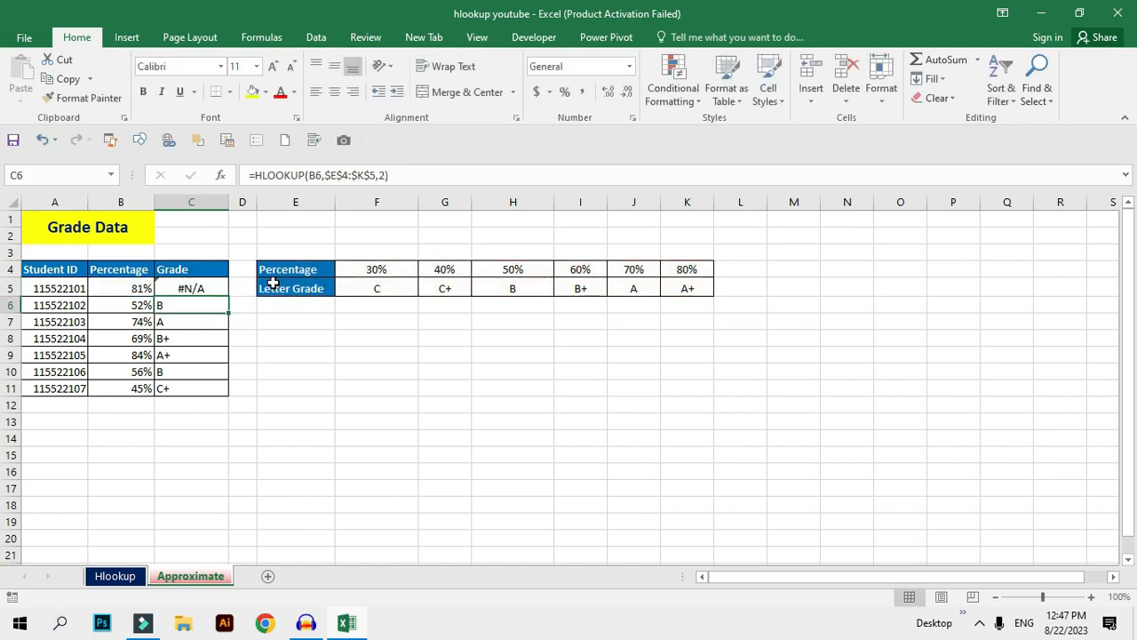
pyautogui.click(210, 284)
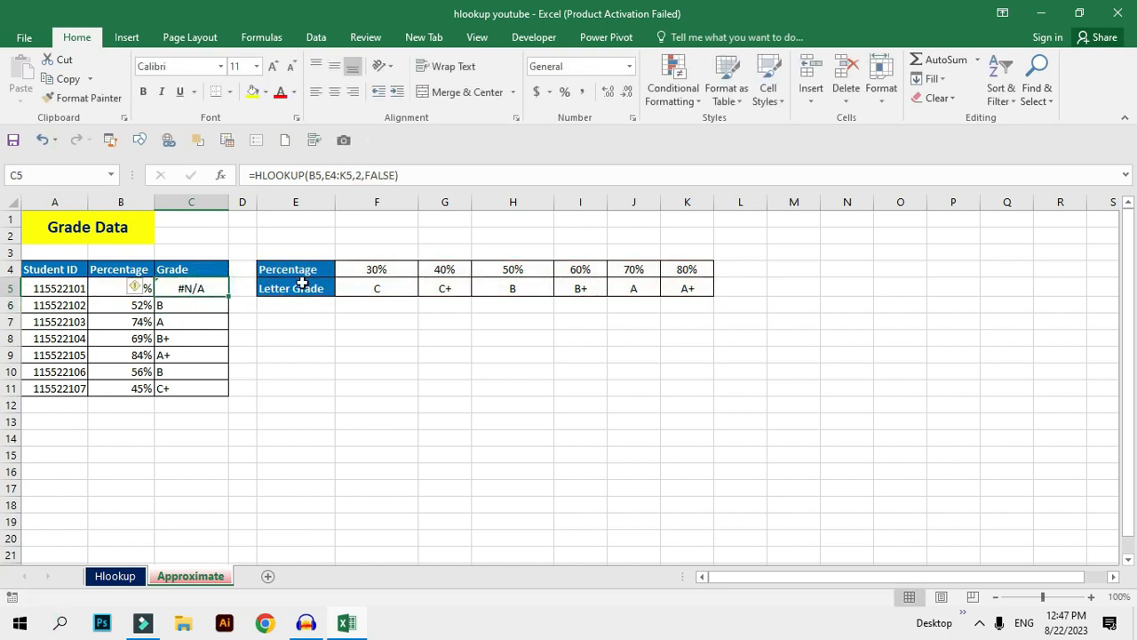
# Step: Change the A+ threshold in K4 to 81% to match the first student's percentage
pyautogui.click(94, 287)
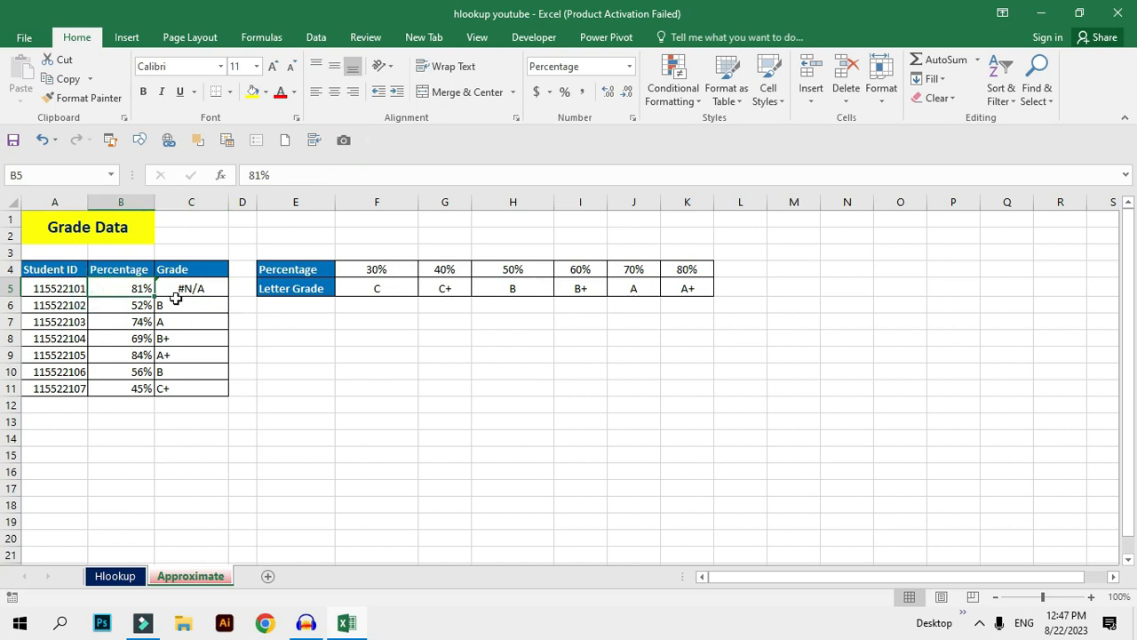
pyautogui.click(699, 265)
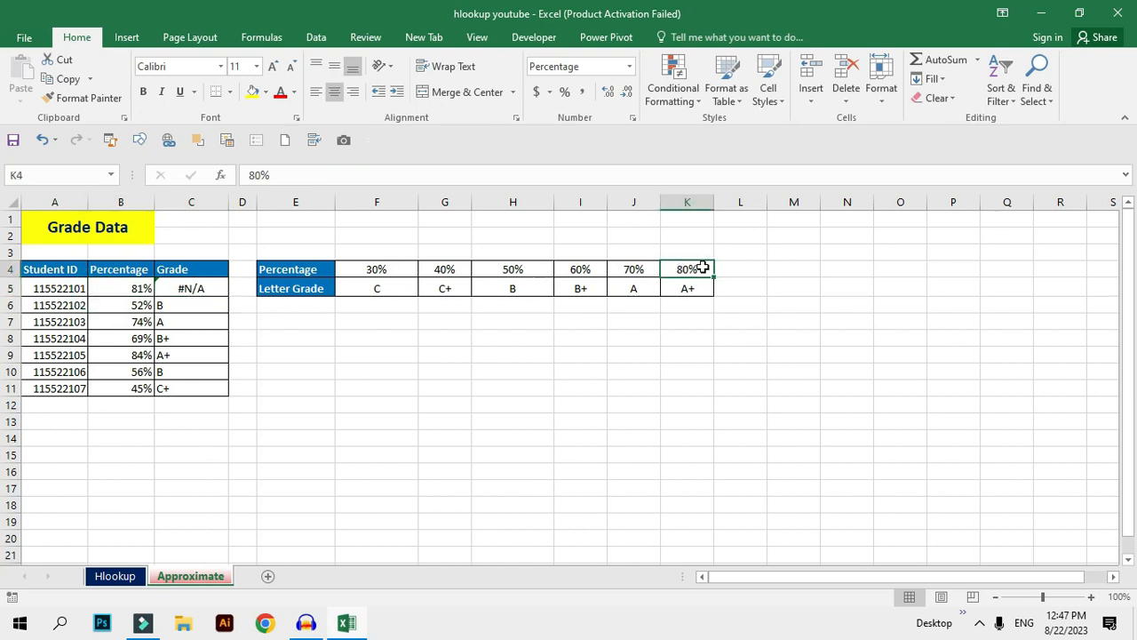
pyautogui.write('81')
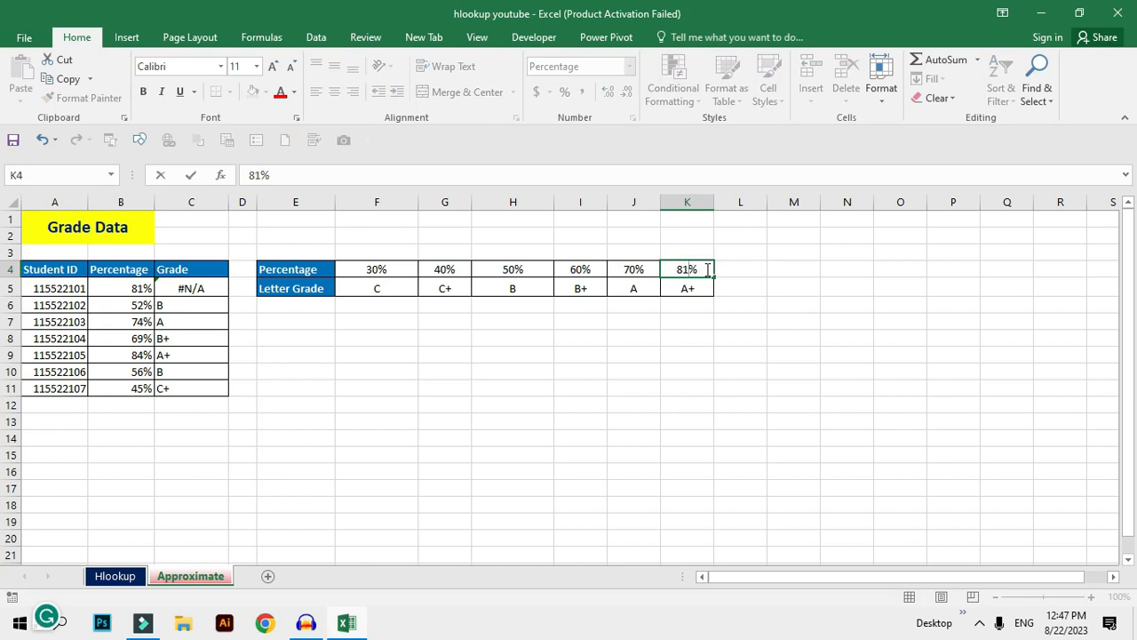
pyautogui.press('Return')
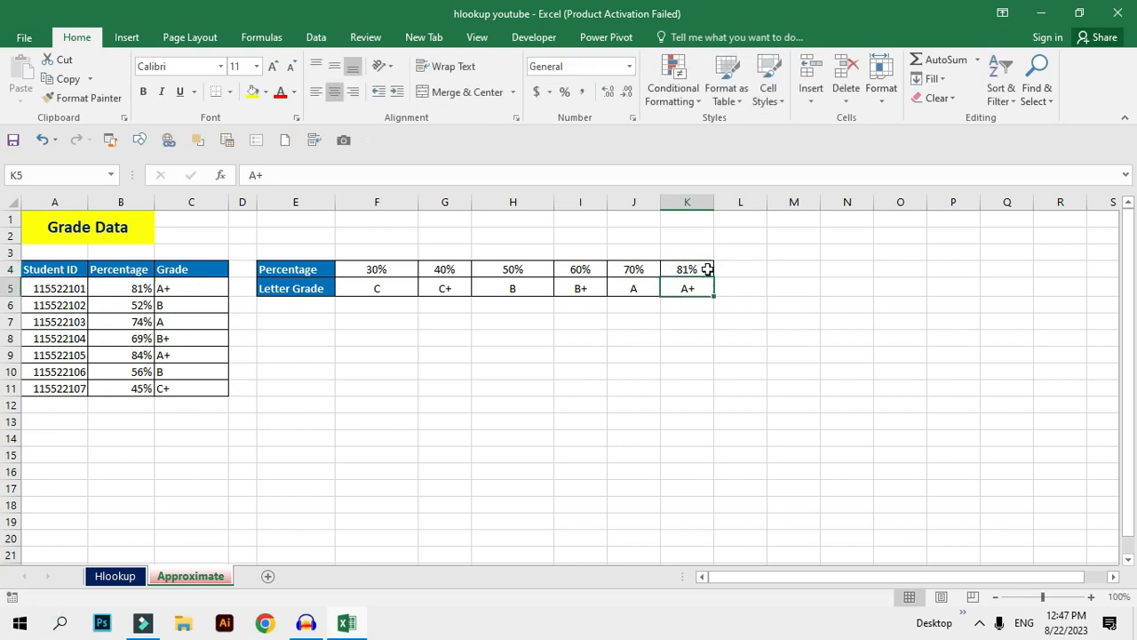
pyautogui.click(707, 269)
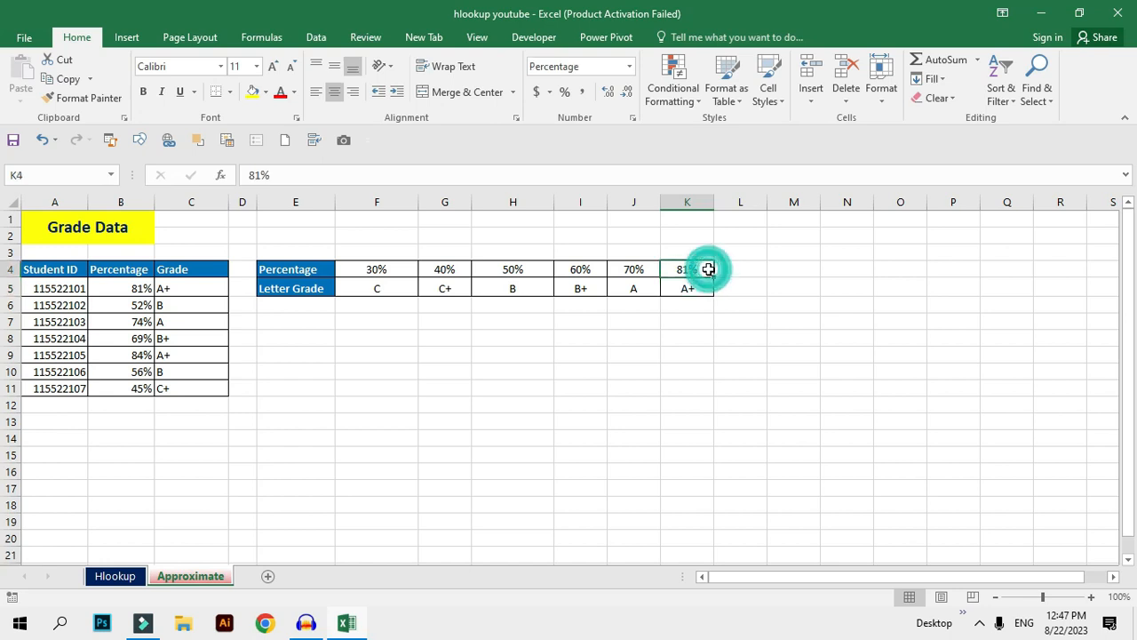